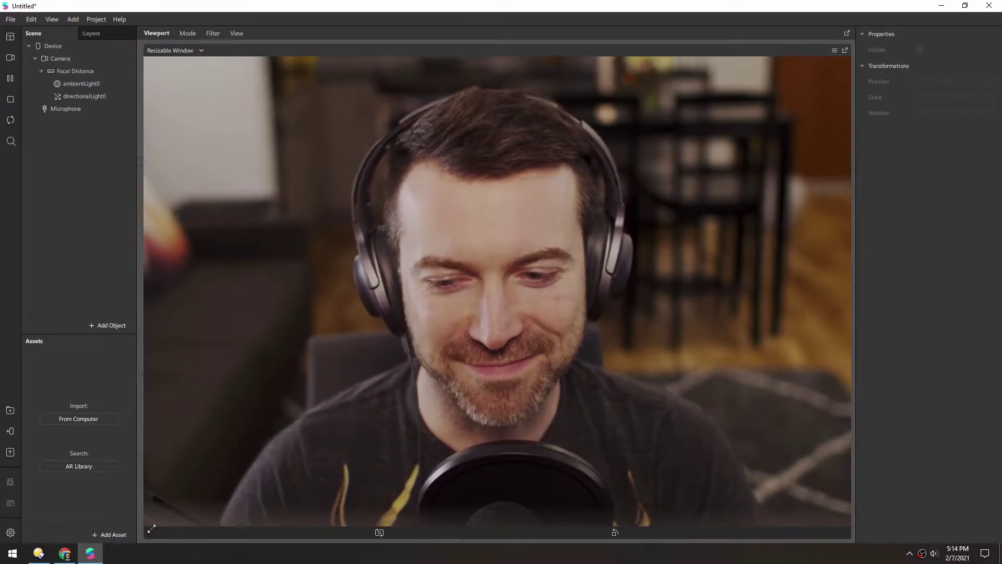
- Switch to the 3D scene view and resize the camera preview into a small inset
left_click(148, 532)
left_click_drag(652, 243, 677, 213)
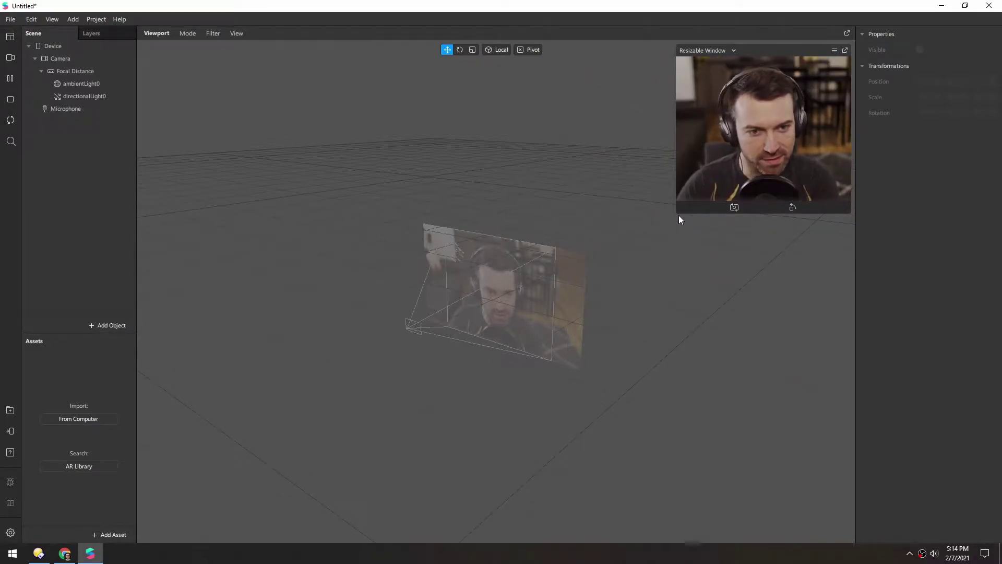
left_click_drag(677, 214, 651, 235)
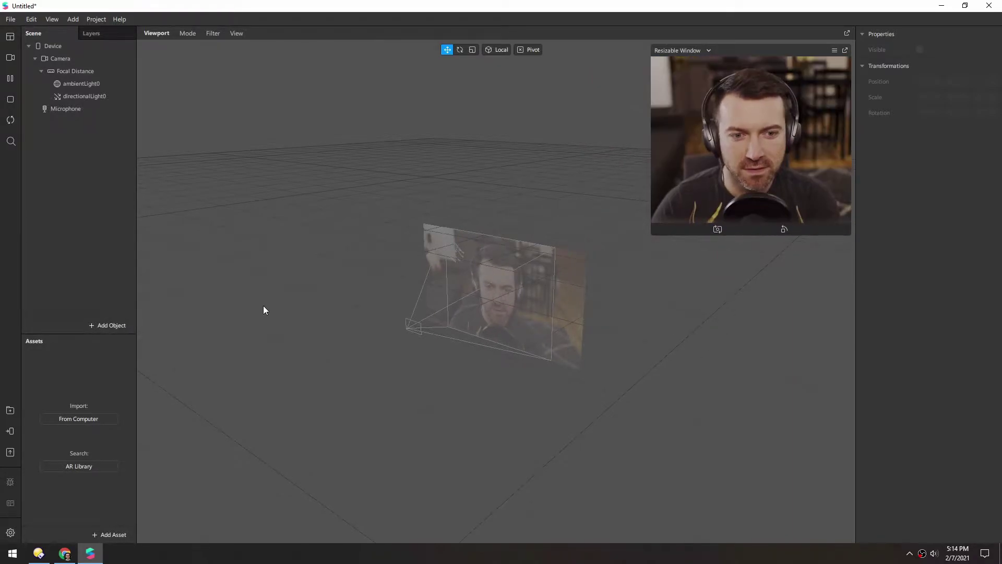
- Import Zombie-Face_002_low.obj from the file manager into the Spark AR viewport
left_click(38, 555)
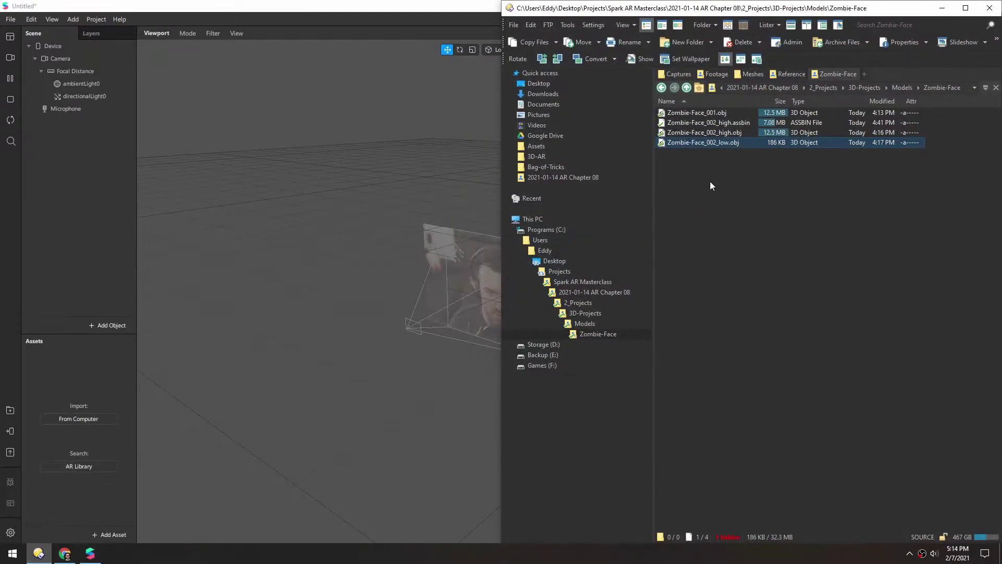
left_click(660, 145)
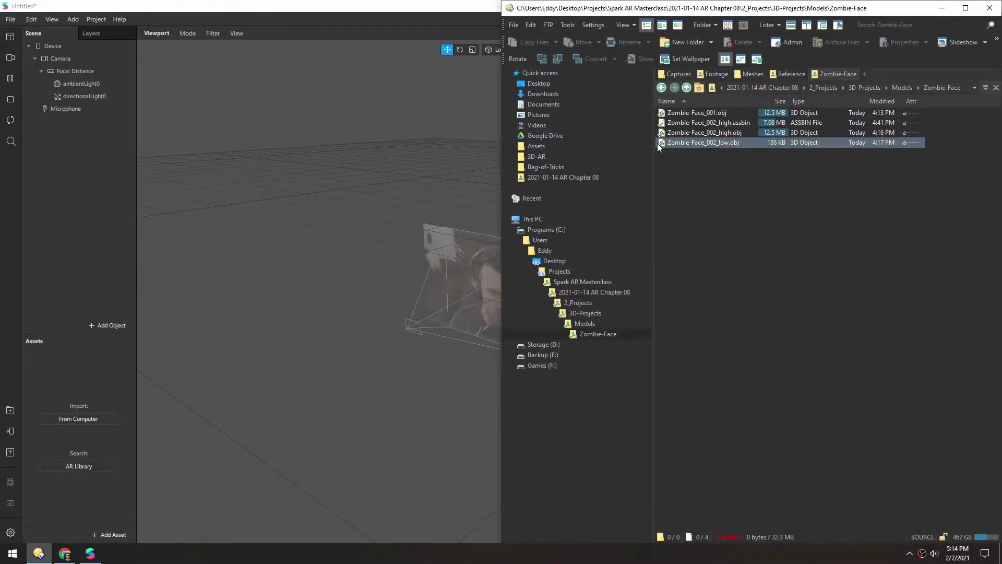
left_click_drag(706, 140, 335, 264)
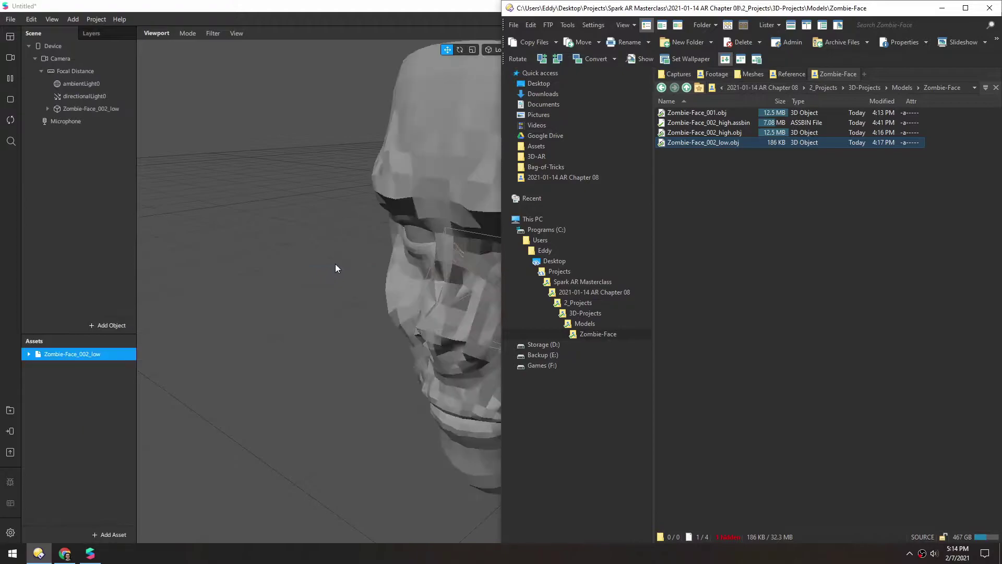
left_click(427, 352)
left_click_drag(488, 318, 451, 296)
- Navigate to 3D-Projects > Textures > Zombie-Face > Output_001 in Directory Opus
left_click(39, 553)
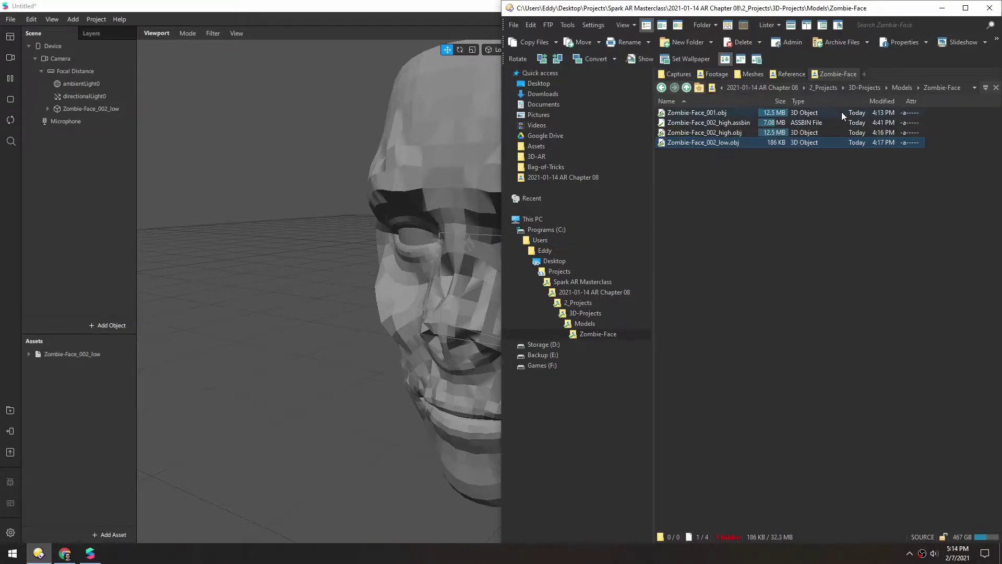
left_click(860, 87)
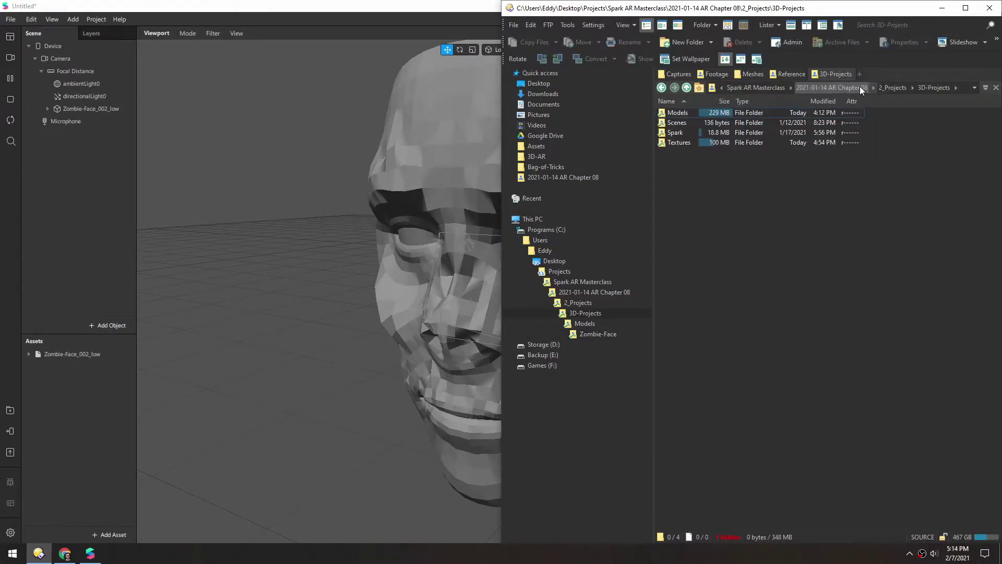
double_click(699, 141)
double_click(661, 113)
double_click(661, 114)
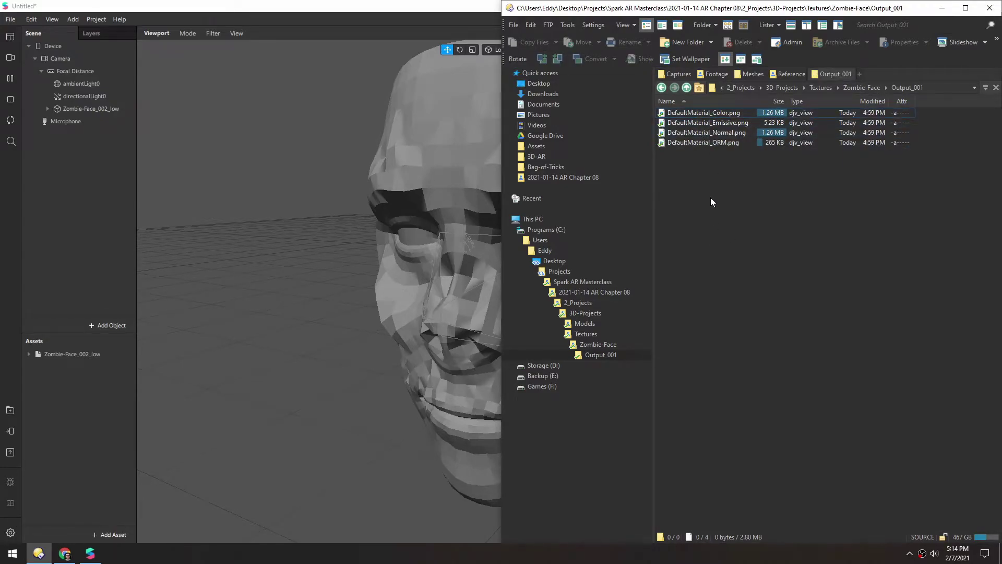
- Launch the Crushee image compressor via system search
key("super")
type("crush")
key("Return")
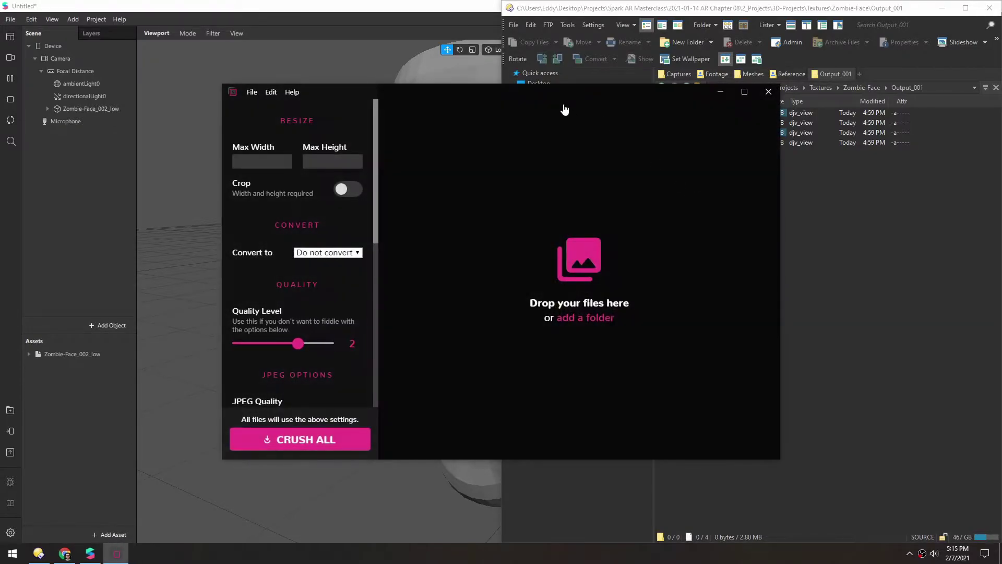
- Delete DefaultMaterial_Emissive.png from the Output_001 folder
left_click_drag(566, 105, 2, 152)
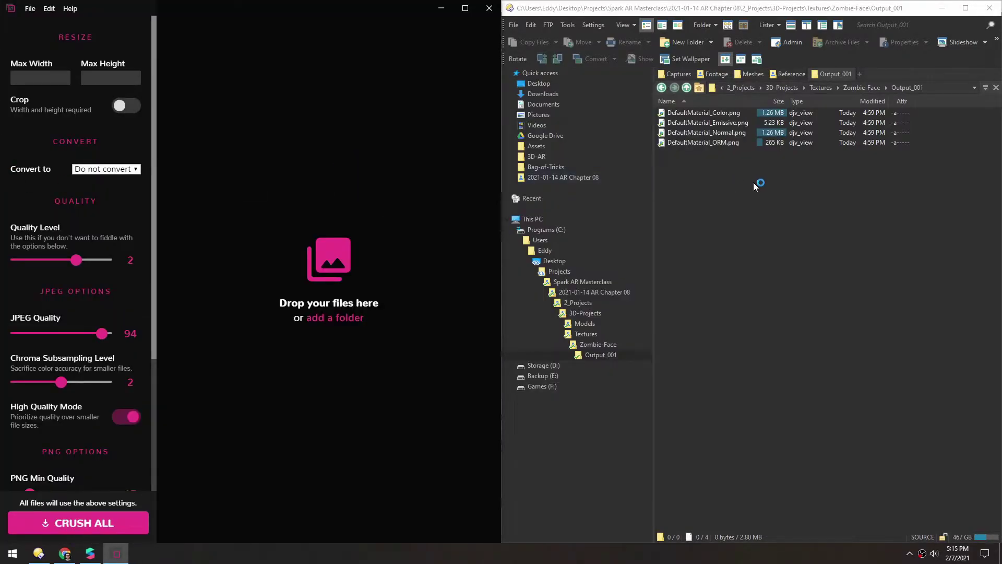
left_click(700, 126)
key("Delete")
key("Return")
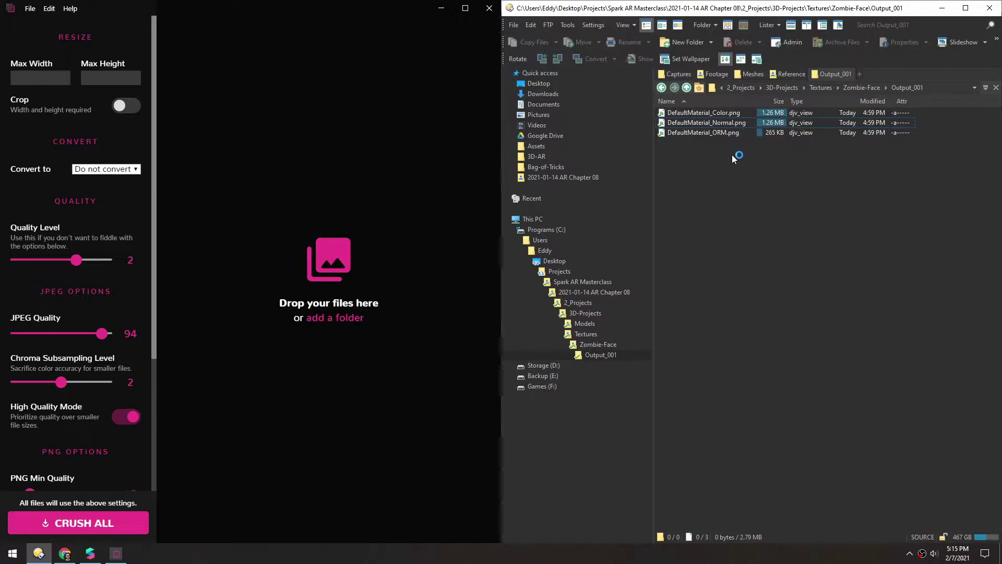
- Compress the Color, Normal and ORM PNGs at quality level 1 and save over the originals
key("ctrl+a")
left_click_drag(673, 123, 324, 124)
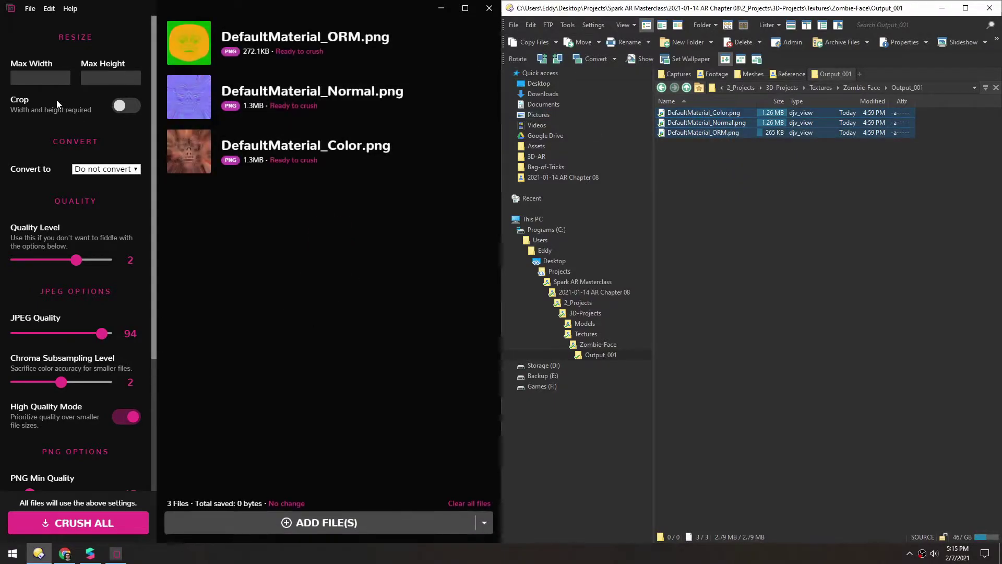
left_click_drag(74, 266, 46, 266)
left_click(79, 523)
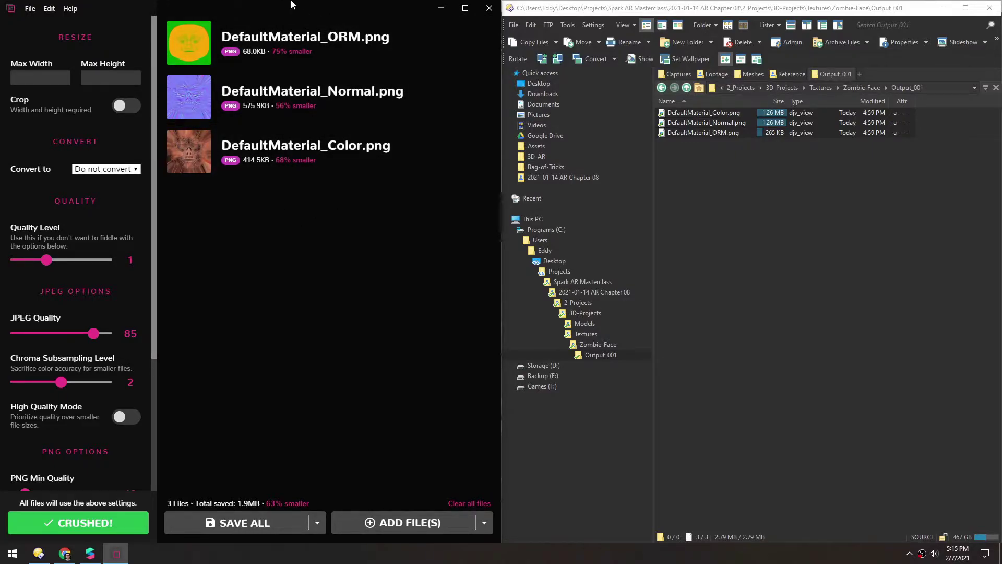
left_click(239, 528)
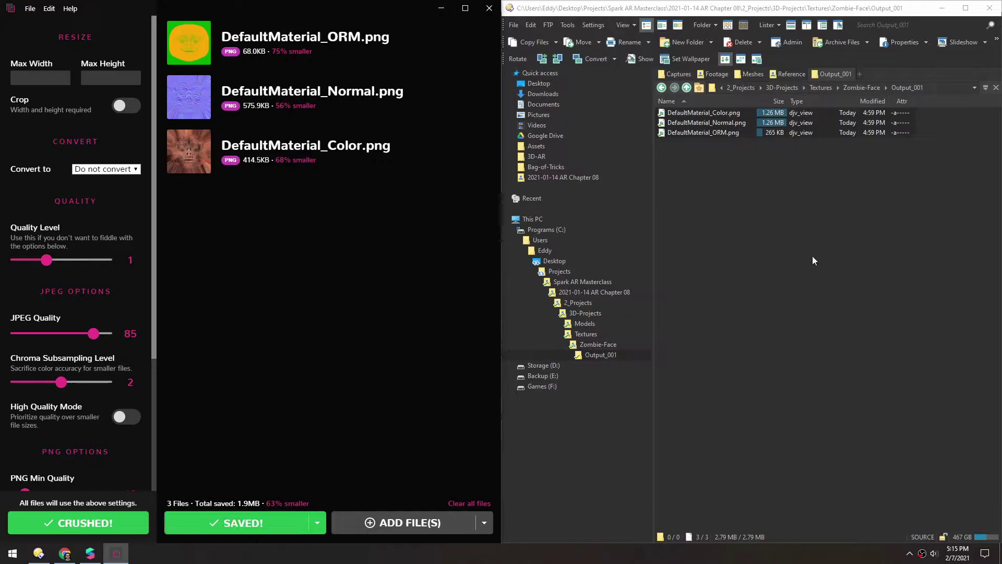
left_click(701, 183)
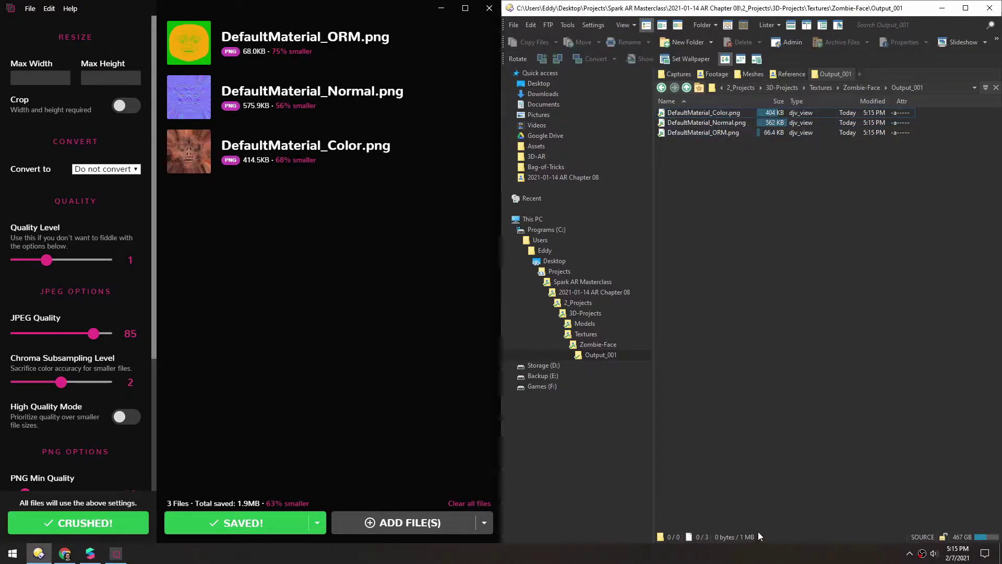
- Select the three textures and open batch rename in Find And Replace mode
left_click(440, 9)
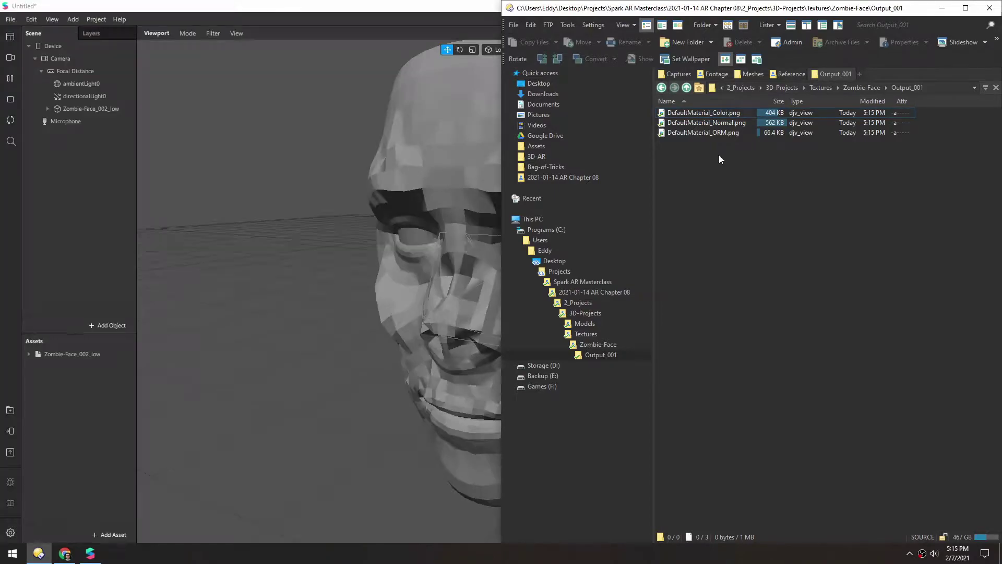
left_click_drag(719, 155, 687, 100)
left_click(681, 159)
left_click_drag(728, 165, 681, 90)
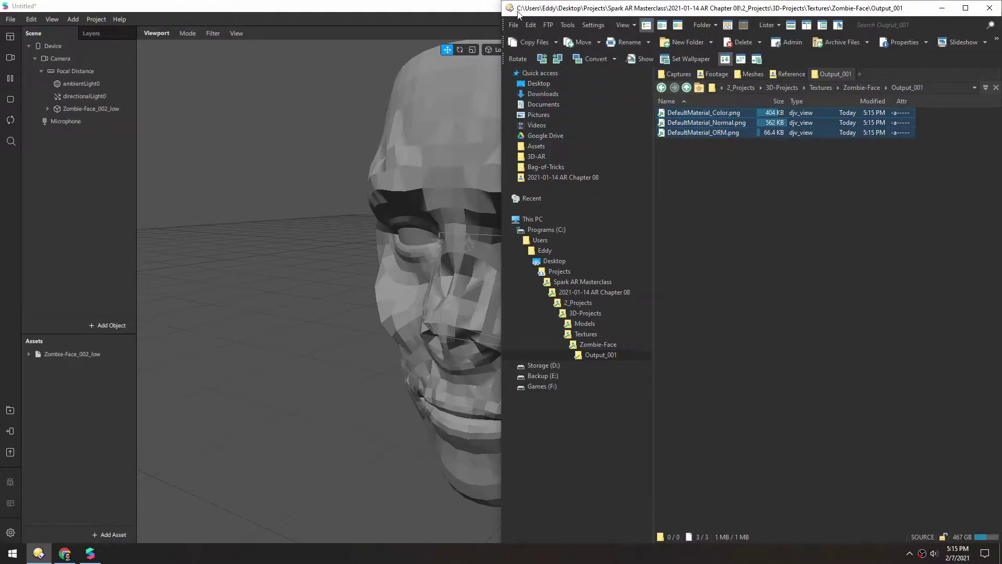
left_click(621, 42)
left_click_drag(625, 58, 410, 78)
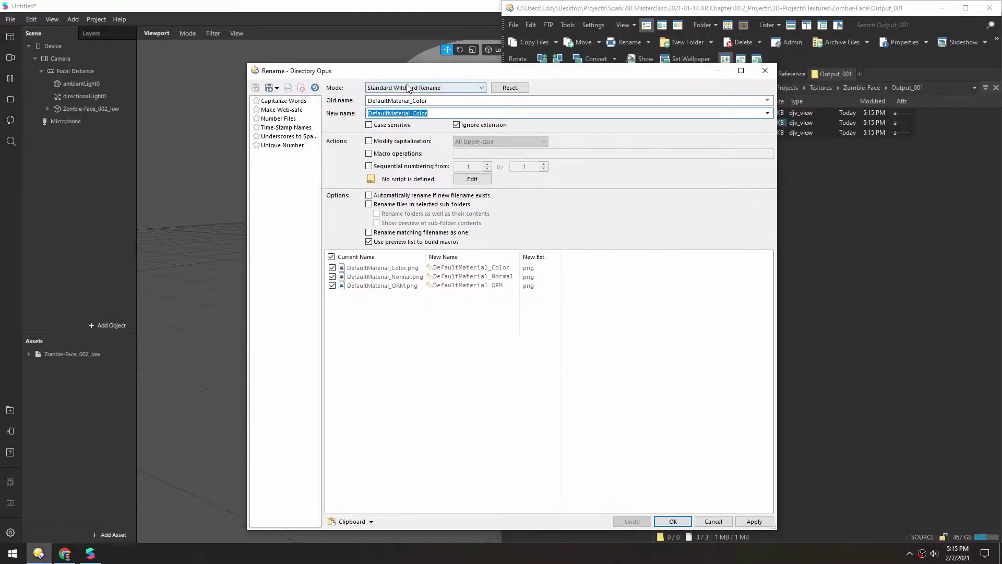
left_click(397, 88)
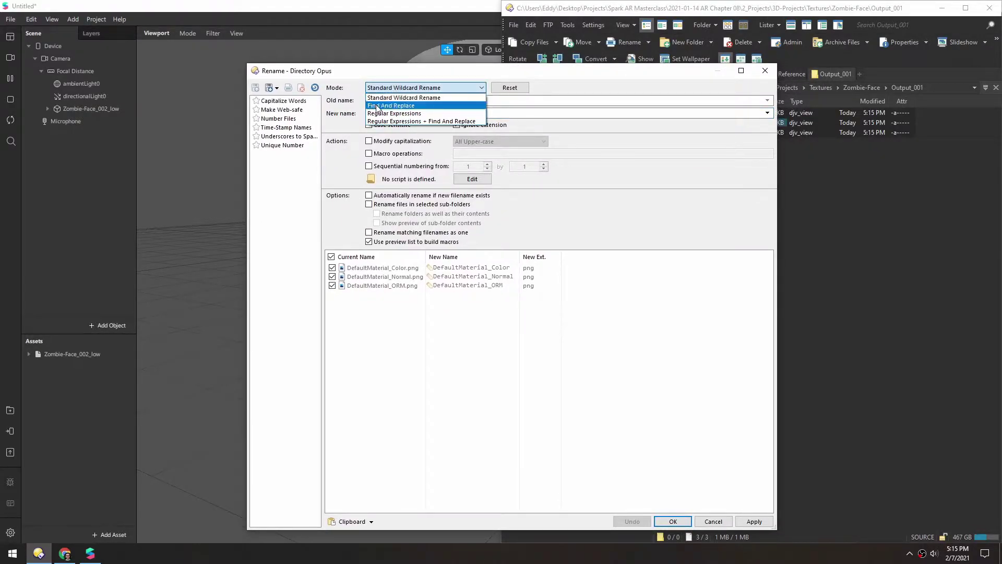
left_click(377, 105)
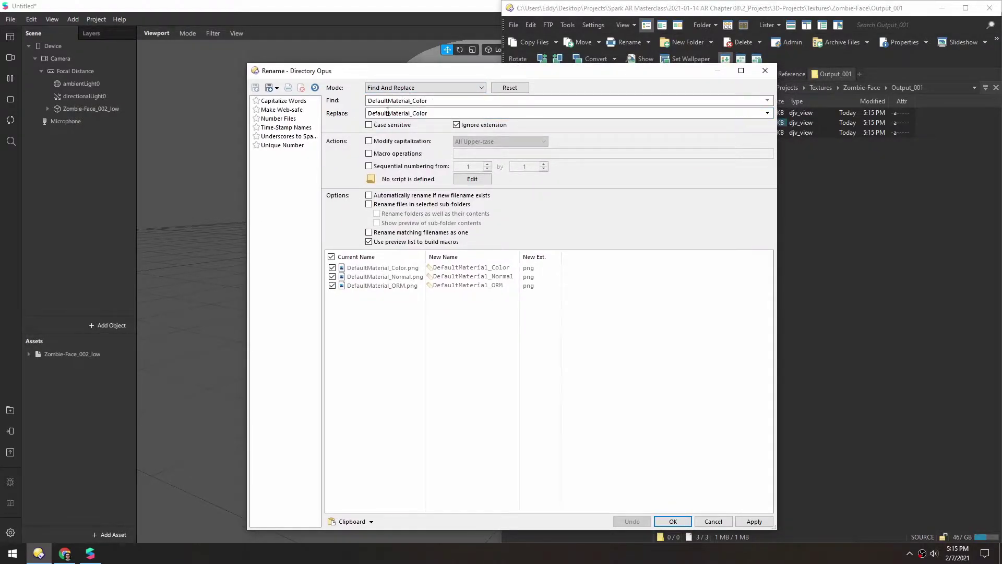
- Replace DefaultMaterial with tex_zombie in the three file names and apply
left_click_drag(410, 101, 350, 45)
key("BackSpace")
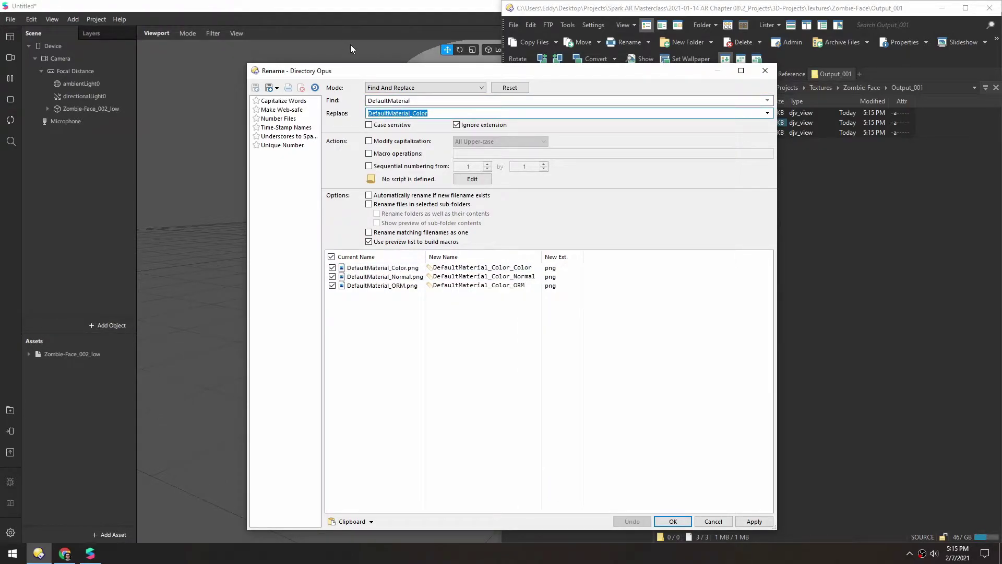
type("tex_zombie")
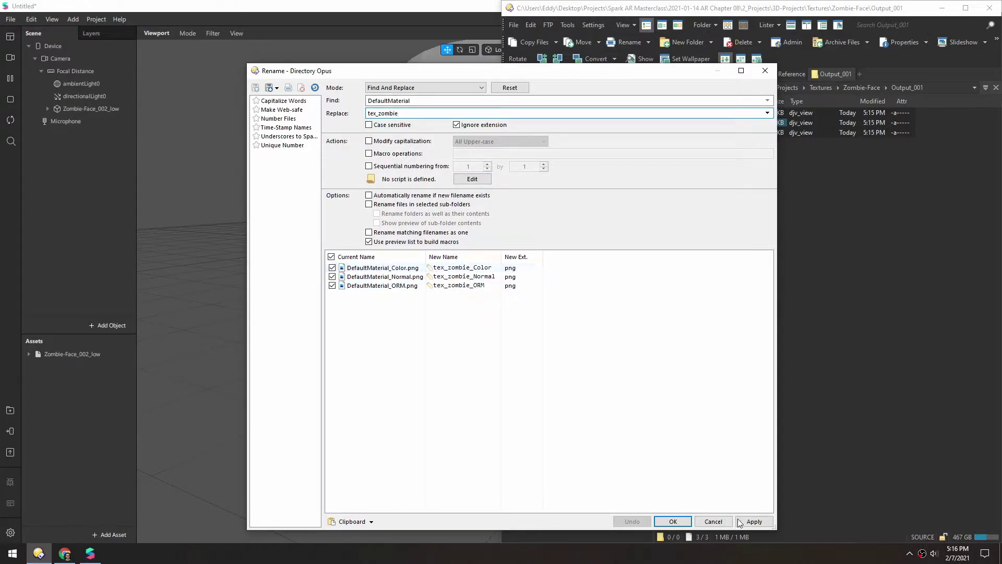
left_click(752, 521)
left_click_drag(626, 73, 432, 71)
left_click(577, 68)
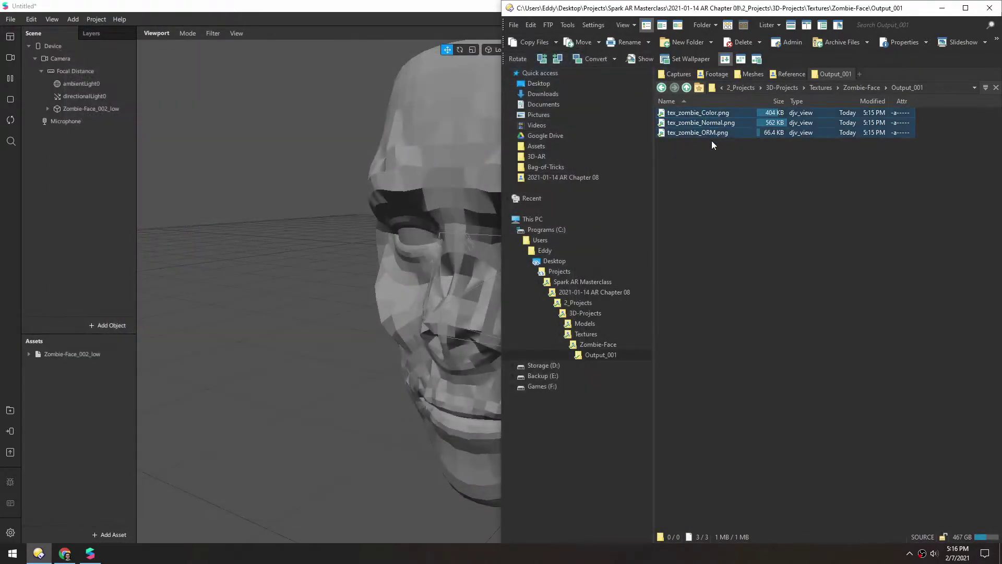
- Lowercase the names to tex_zombie_color.png and tex_zombie_normal.png
left_click(700, 113)
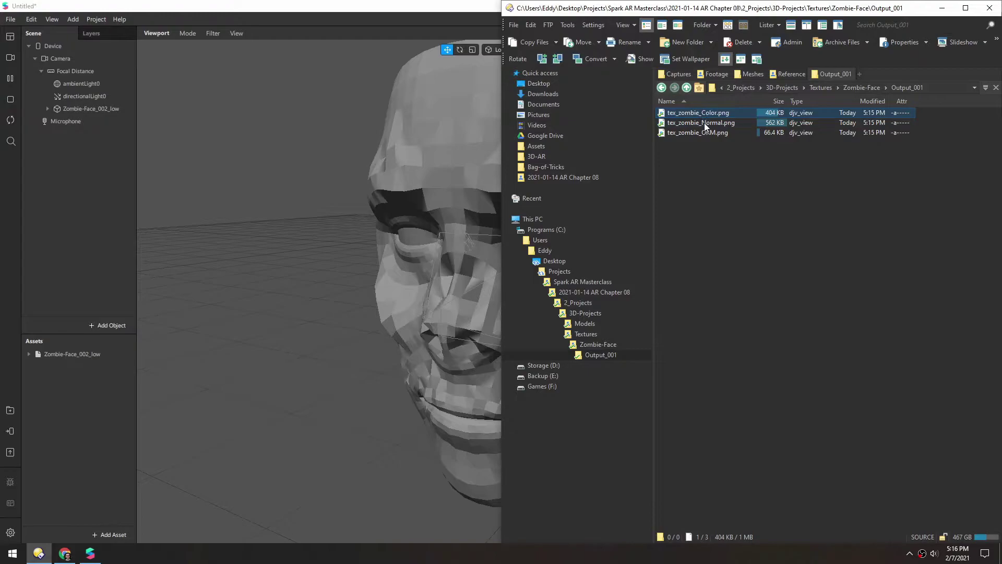
left_click(704, 114)
type("c")
key("Down")
key("Left")
key("BackSpace")
type("n")
key("Down")
key("Left")
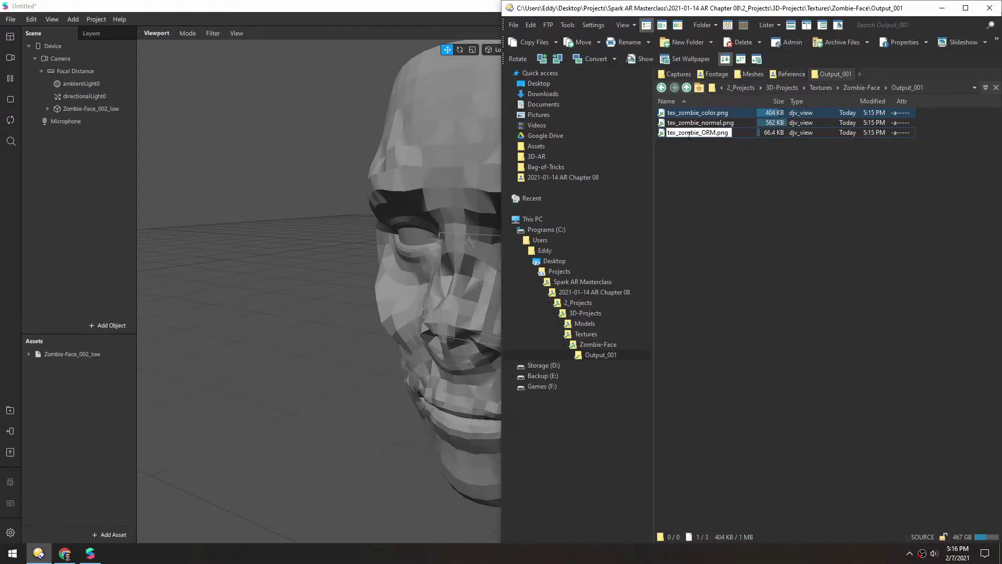
- Bring the renamed textures into Spark AR and make DefaultMaterial physically based
left_click_drag(724, 190, 54, 397)
mouse_move(662, 116)
left_click(62, 431)
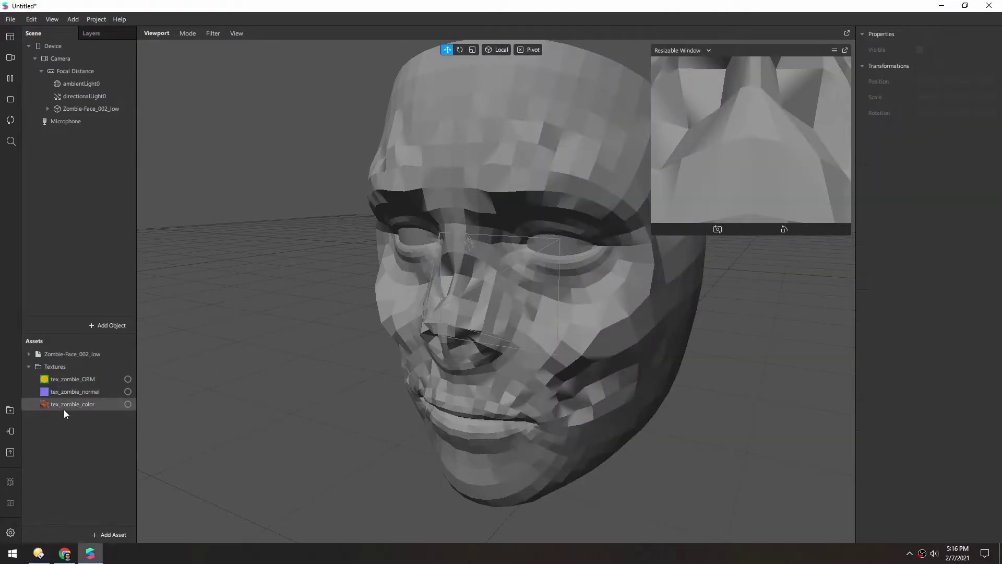
left_click(28, 353)
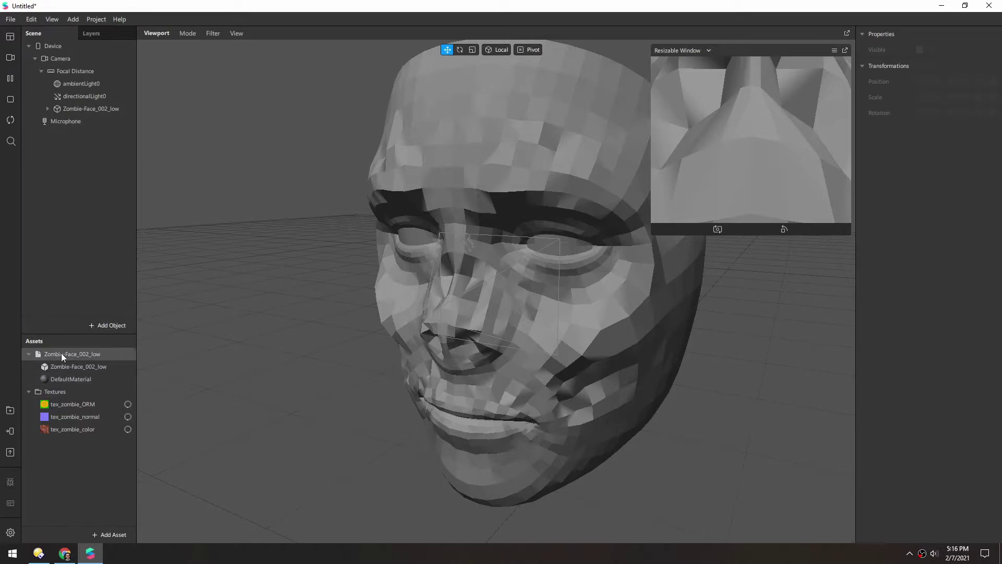
left_click(45, 379)
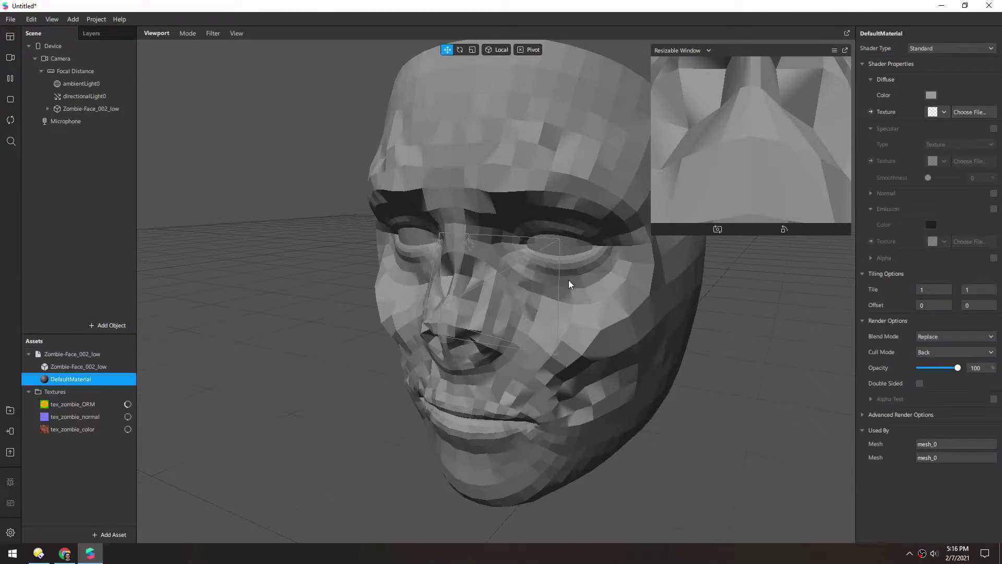
left_click(938, 48)
left_click(934, 72)
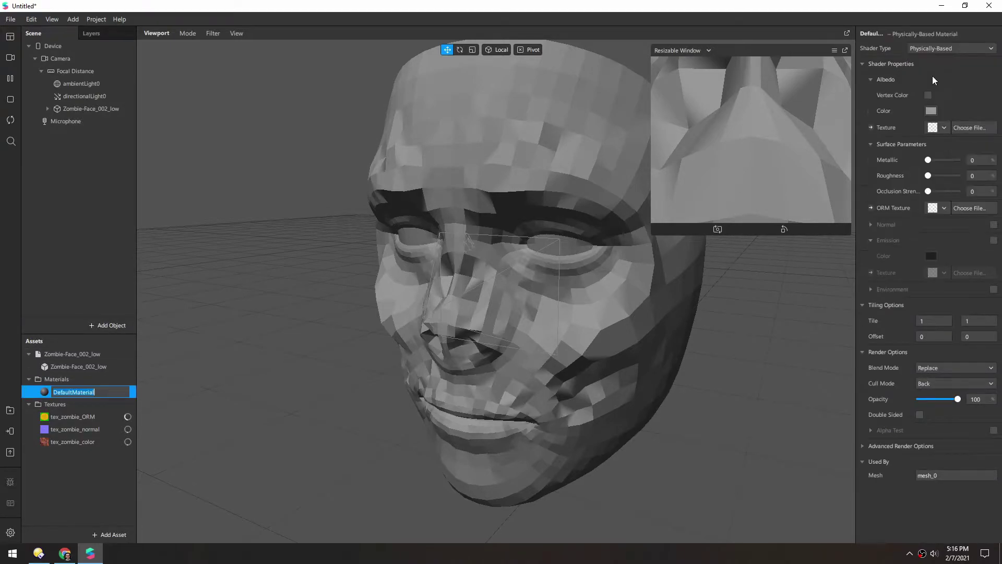
- Assign tex_zombie_color and tex_zombie_ORM, with metallic, roughness and occlusion at 100
left_click(945, 128)
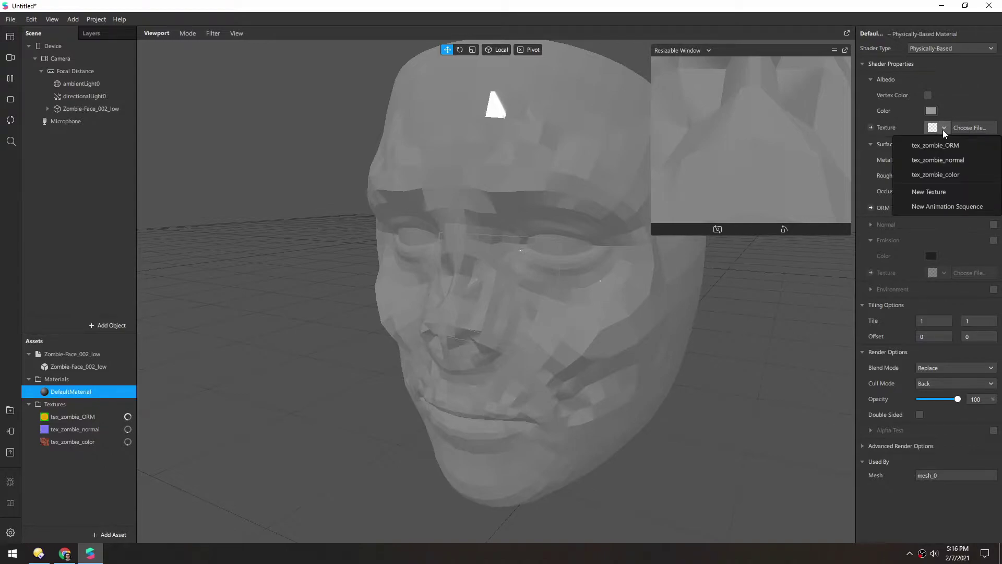
left_click(939, 172)
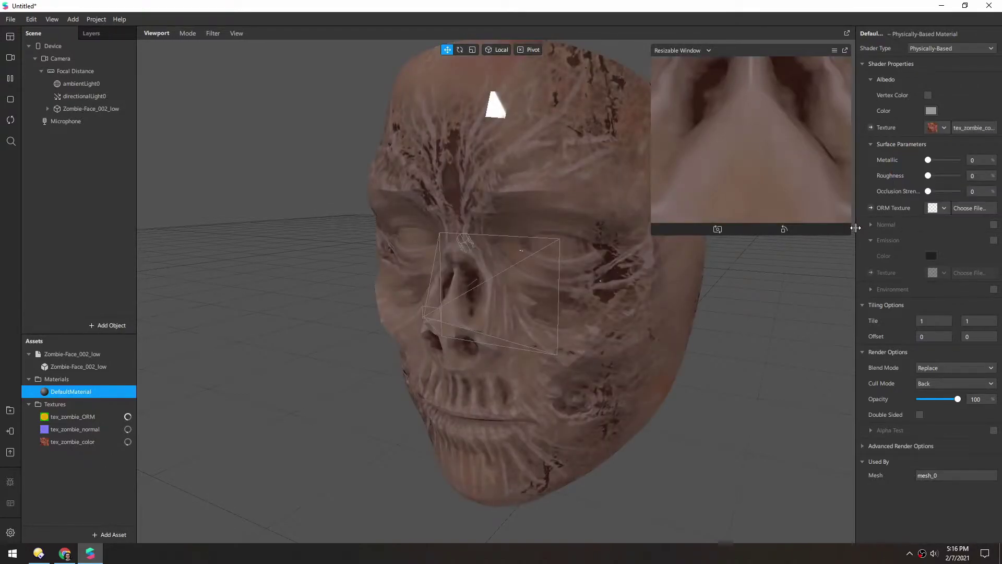
left_click_drag(857, 228, 829, 228)
left_click(921, 208)
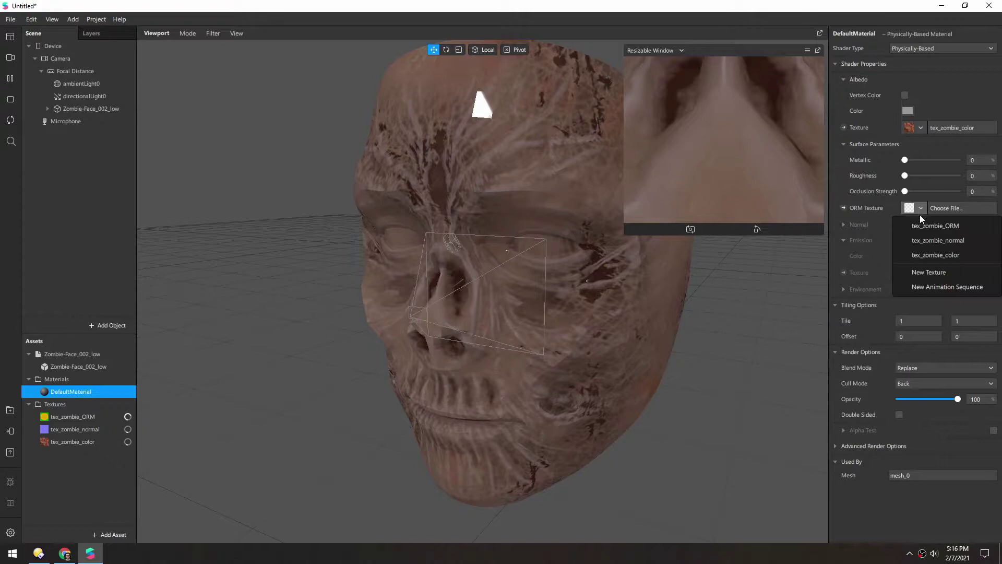
left_click(947, 238)
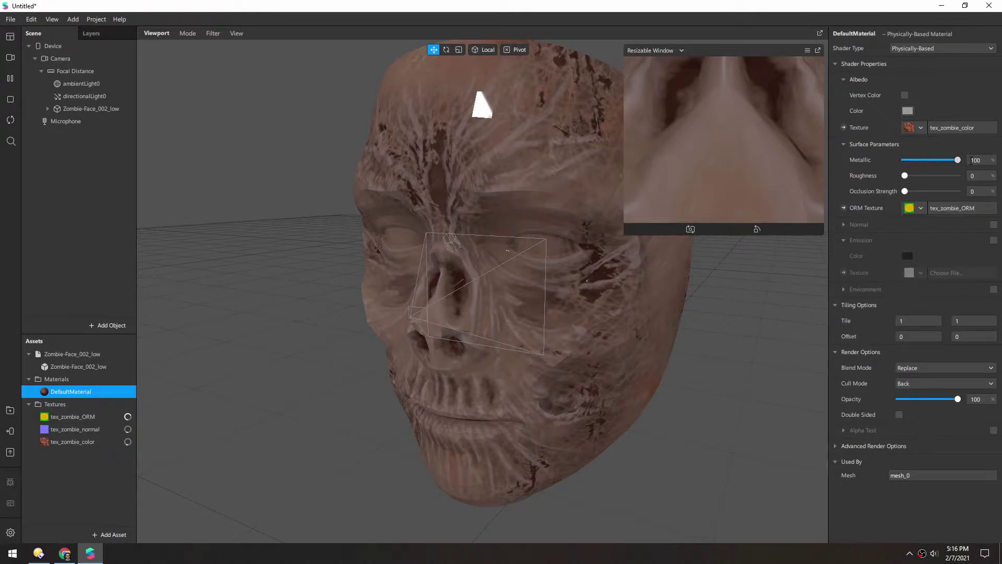
left_click_drag(910, 176, 966, 178)
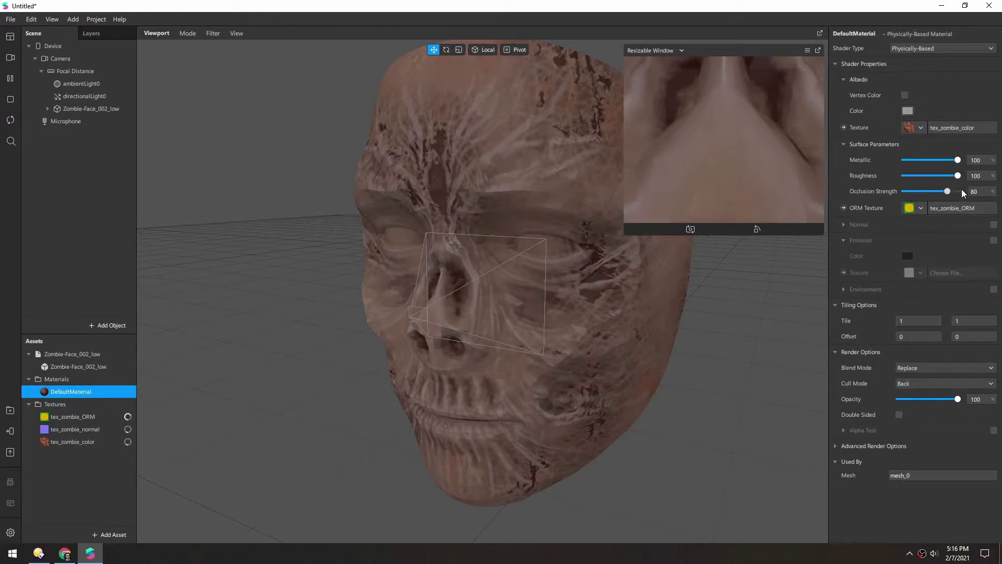
- Enable normal mapping with tex_zombie_normal and turn on Environment lighting
left_click(993, 224)
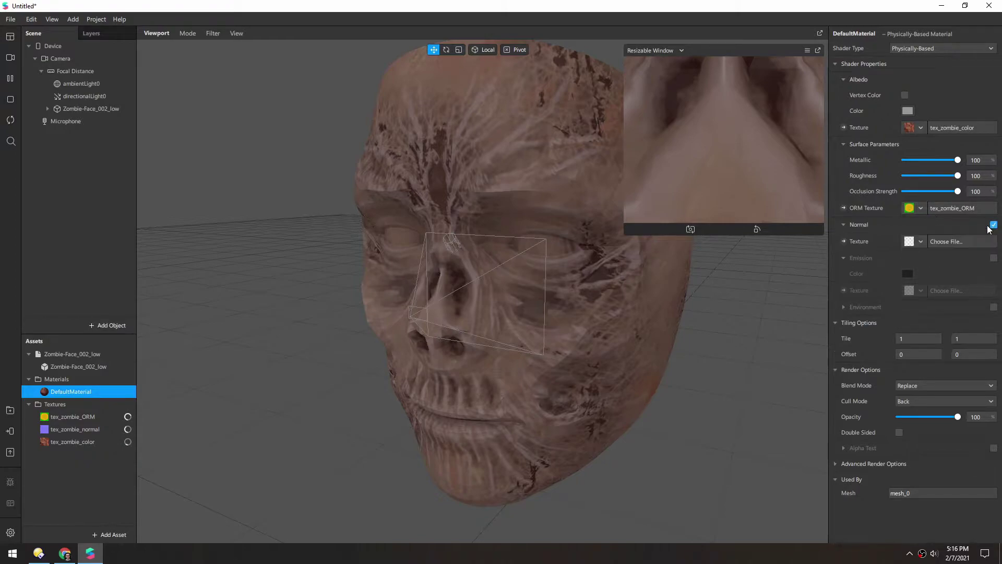
left_click(921, 242)
left_click(944, 274)
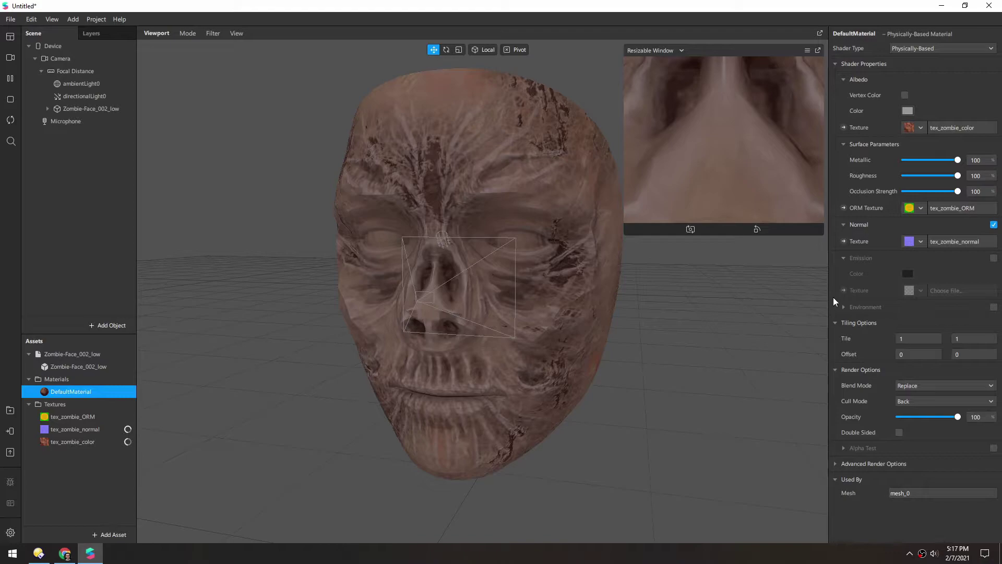
left_click(993, 309)
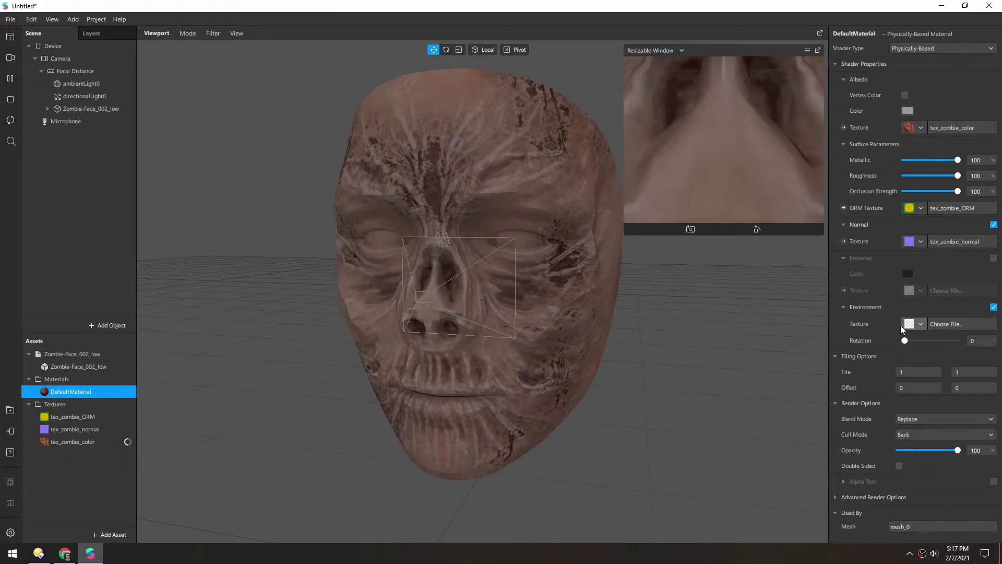
- Import the free Night texture from the AR Library as DefaultMaterial's environment map
left_click(921, 324)
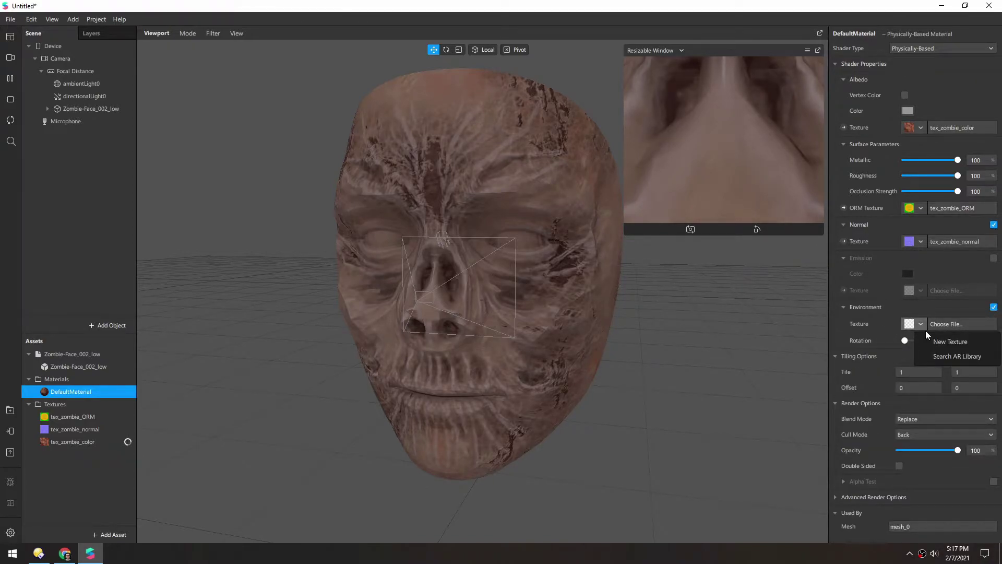
left_click(946, 356)
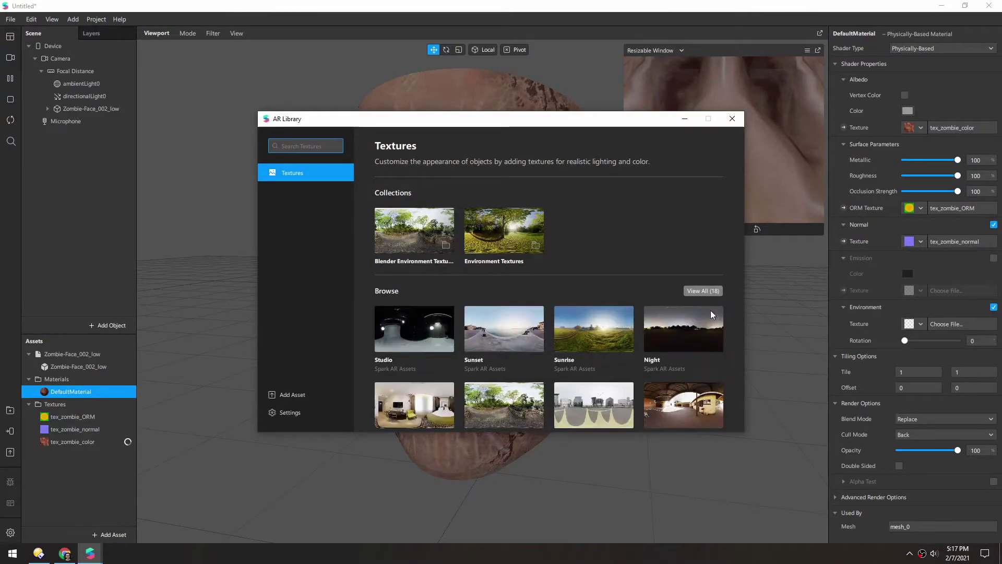
scroll(646, 214, "down", 3)
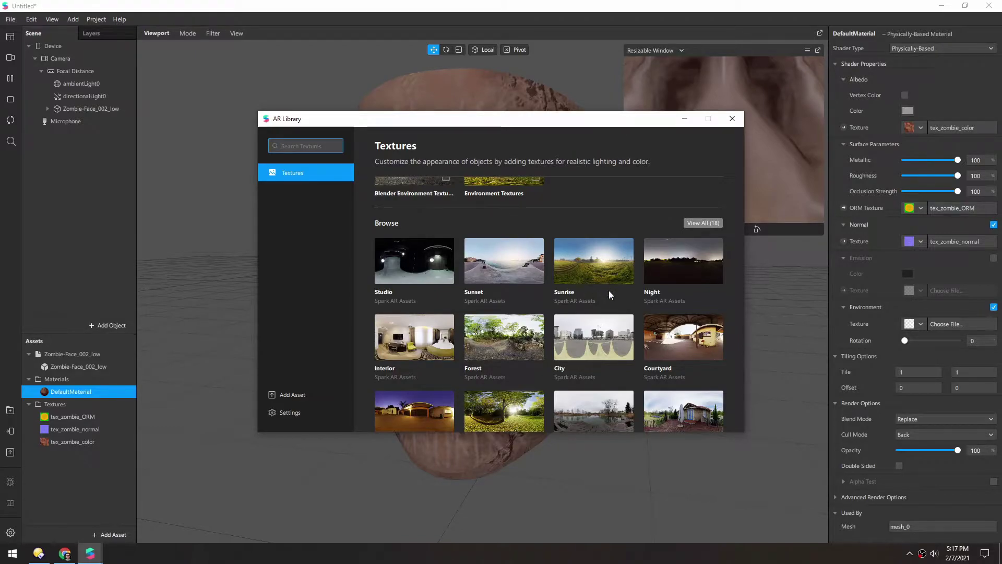
left_click(672, 261)
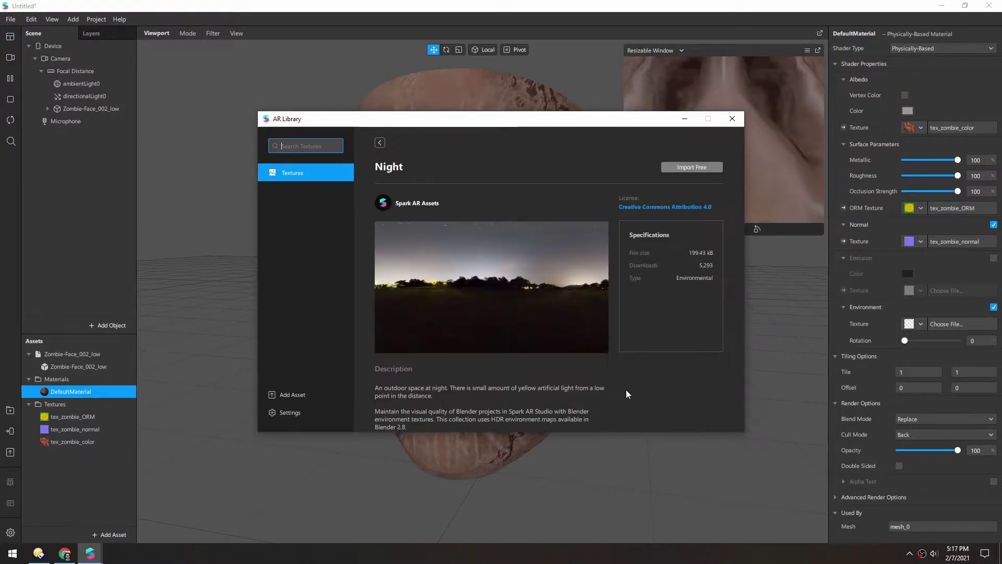
left_click(682, 168)
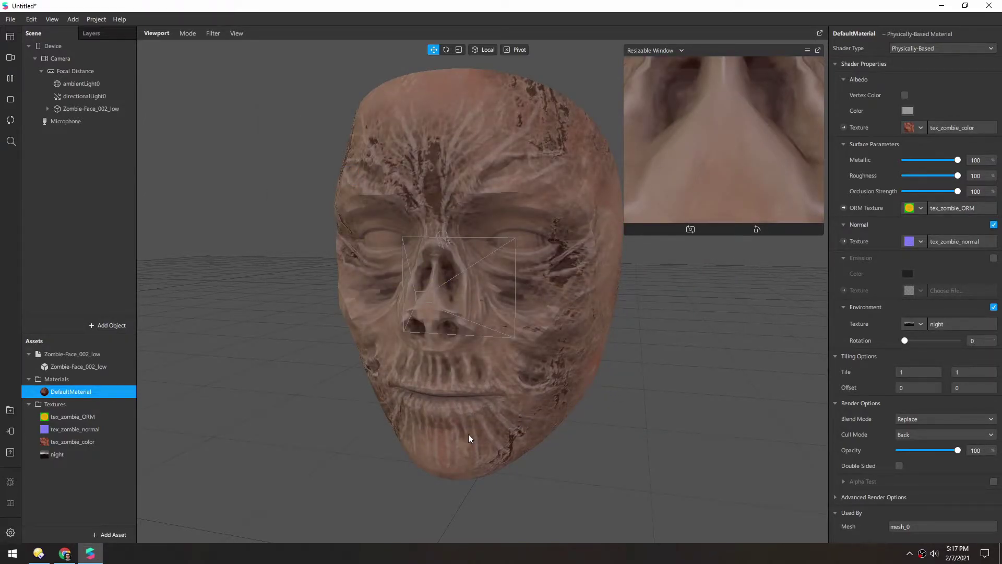
- Untick Visible on ambientLight0 and directionalLight0
left_click(58, 84)
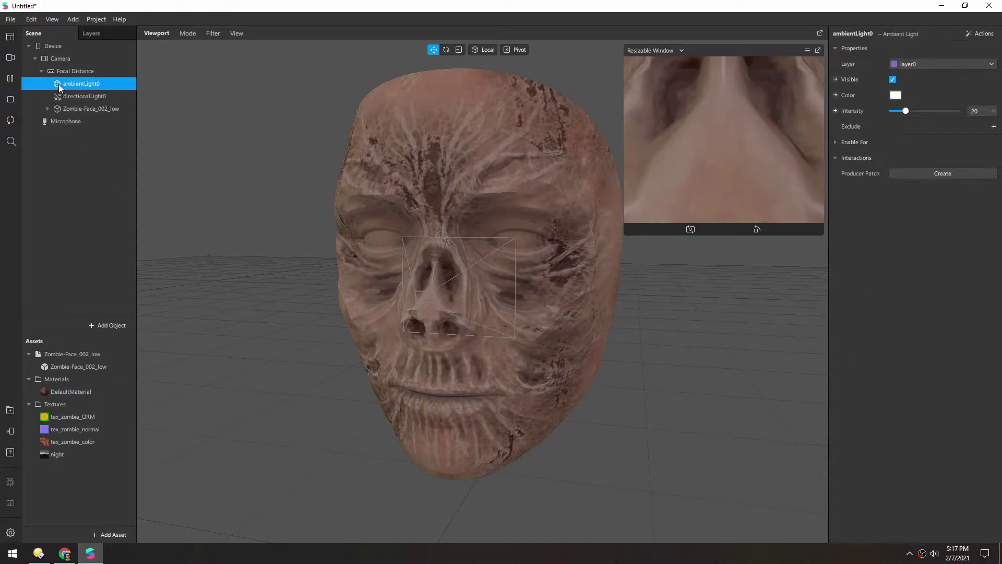
left_click(893, 80)
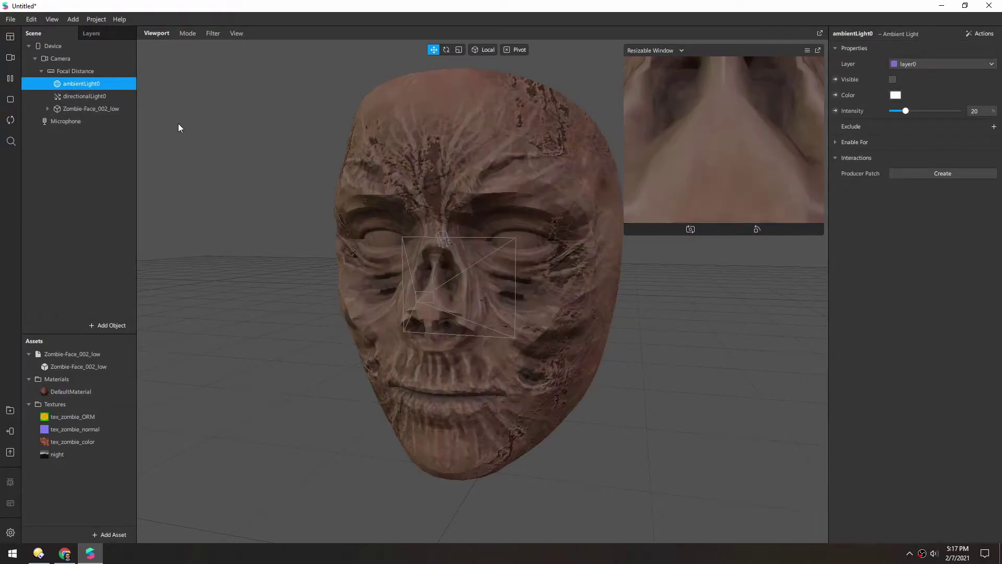
left_click(71, 96)
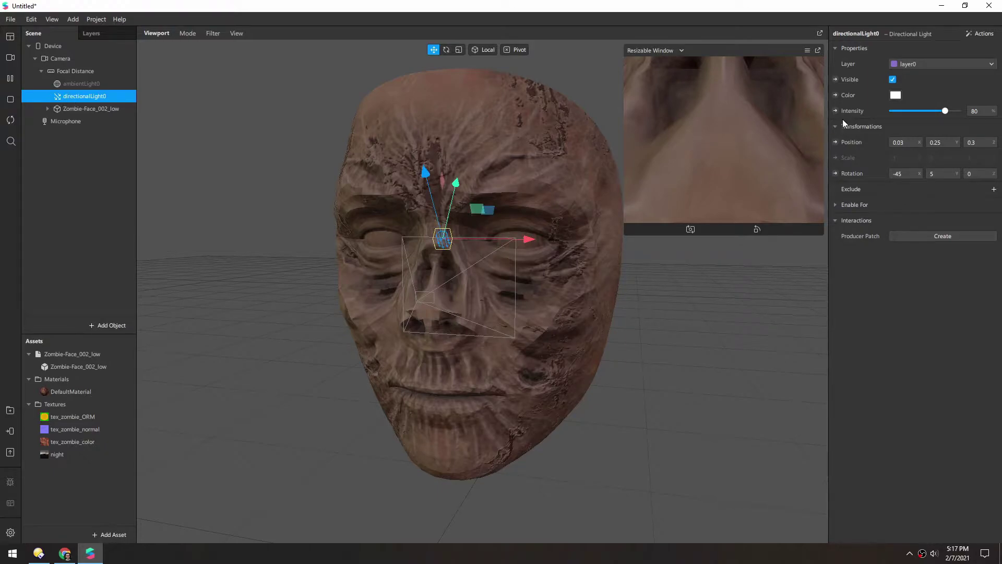
left_click(893, 80)
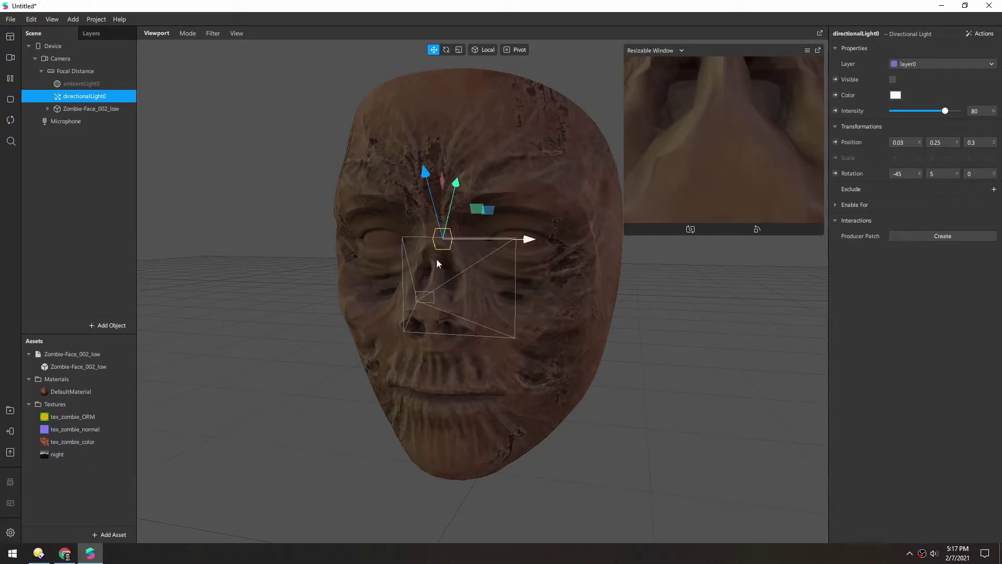
right_click_drag(438, 263, 462, 269)
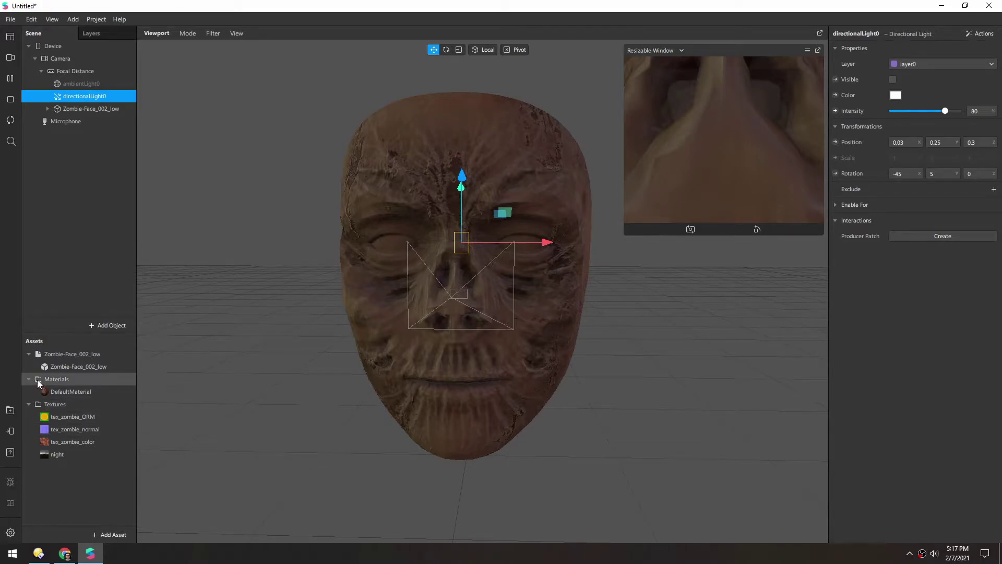
- Set DefaultMaterial's Night environment rotation to 250
double_click(44, 391)
right_click_drag(430, 312, 421, 317)
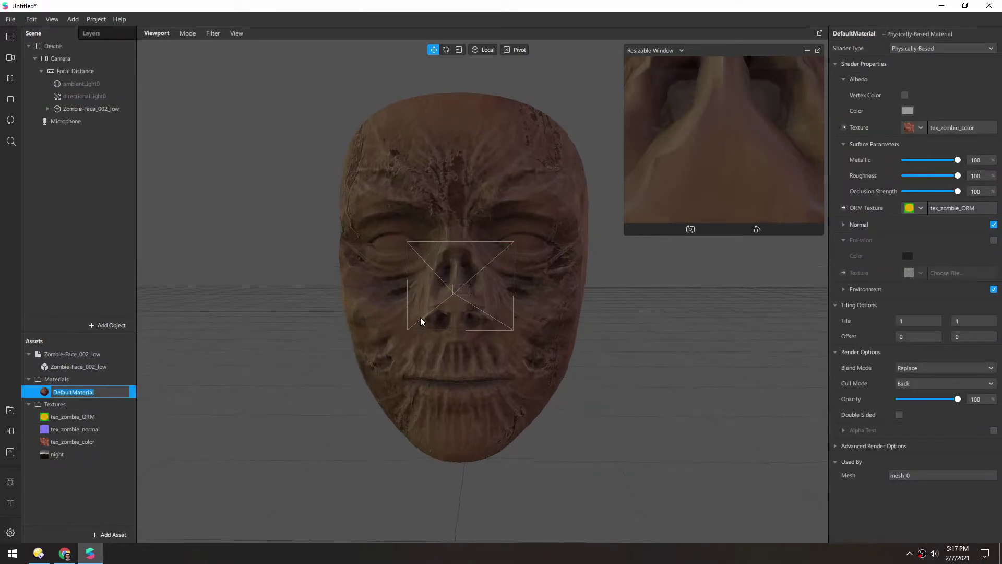
left_click(843, 289)
left_click_drag(906, 322, 942, 312)
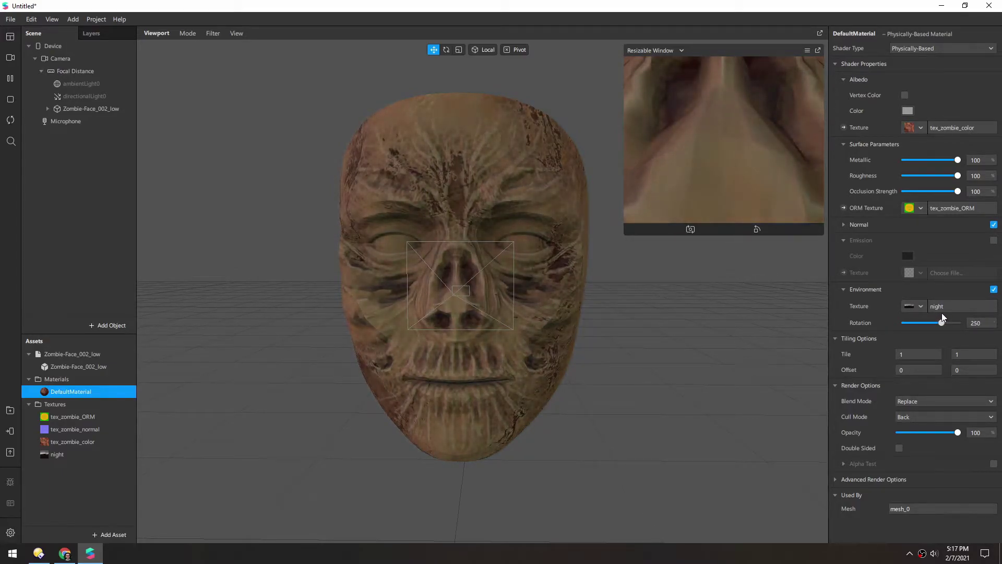
middle_click_drag(574, 250, 464, 249)
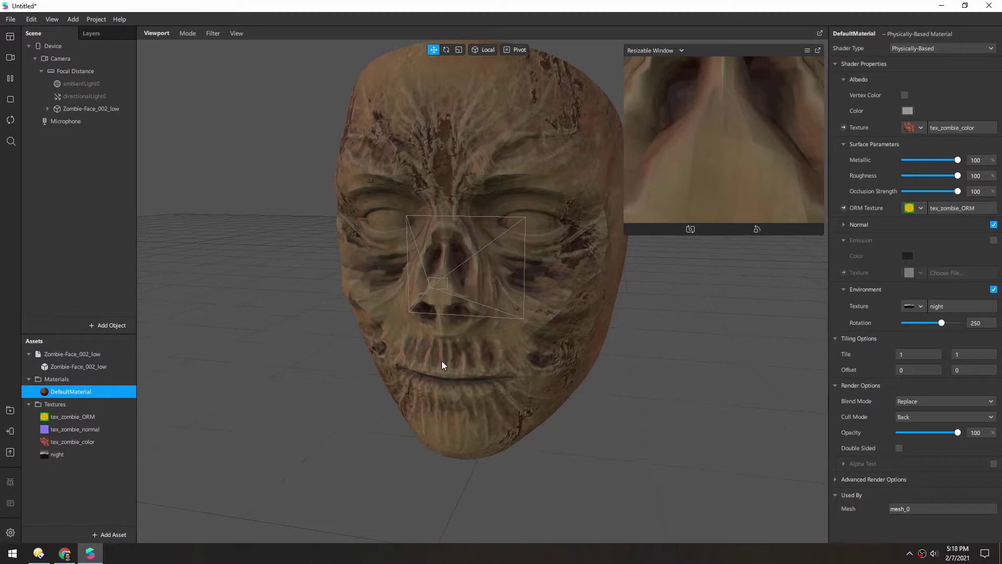
middle_click_drag(397, 262, 487, 277)
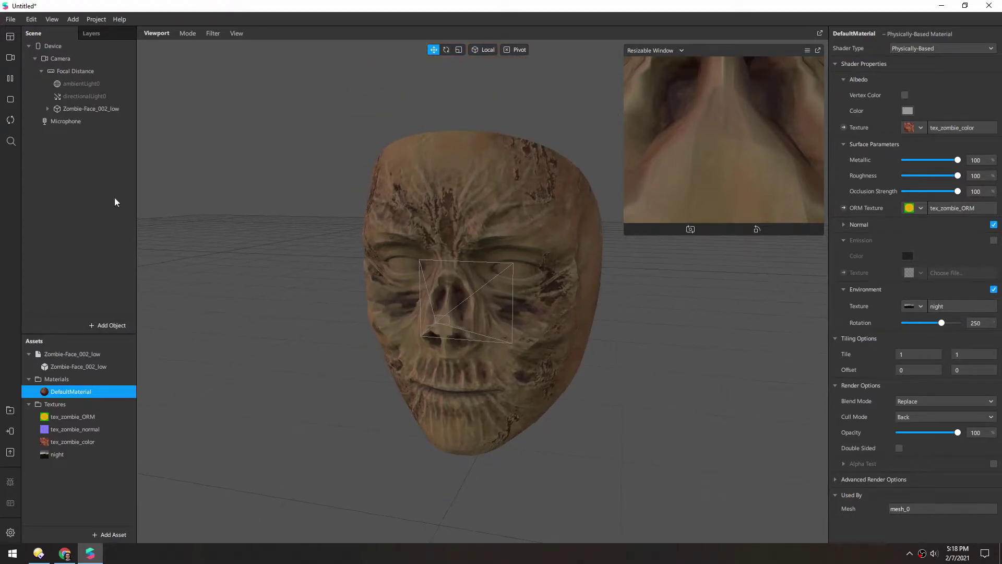
- Add a Face Mesh with its face tracker to the scene
right_click(64, 167)
mouse_move(115, 178)
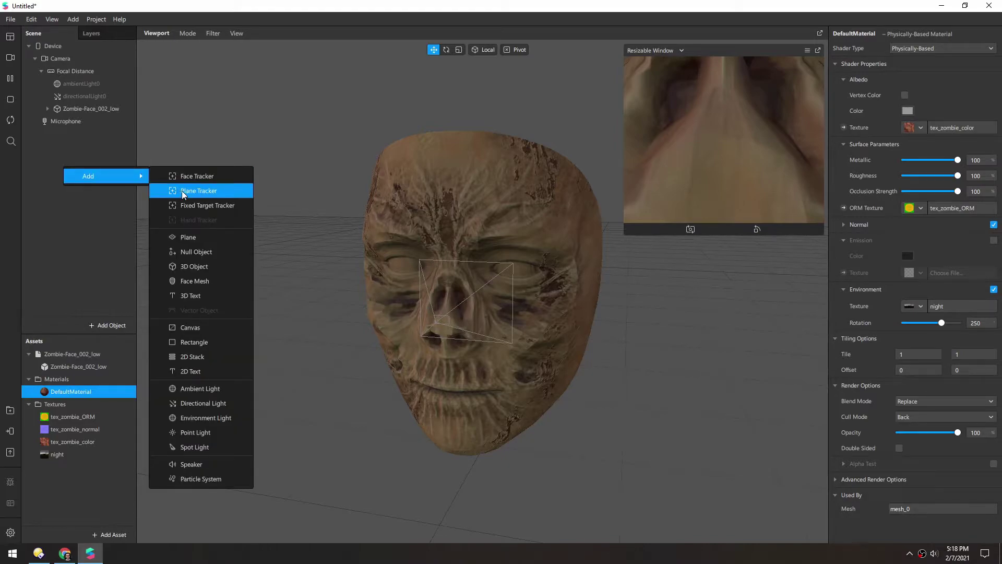
left_click(198, 280)
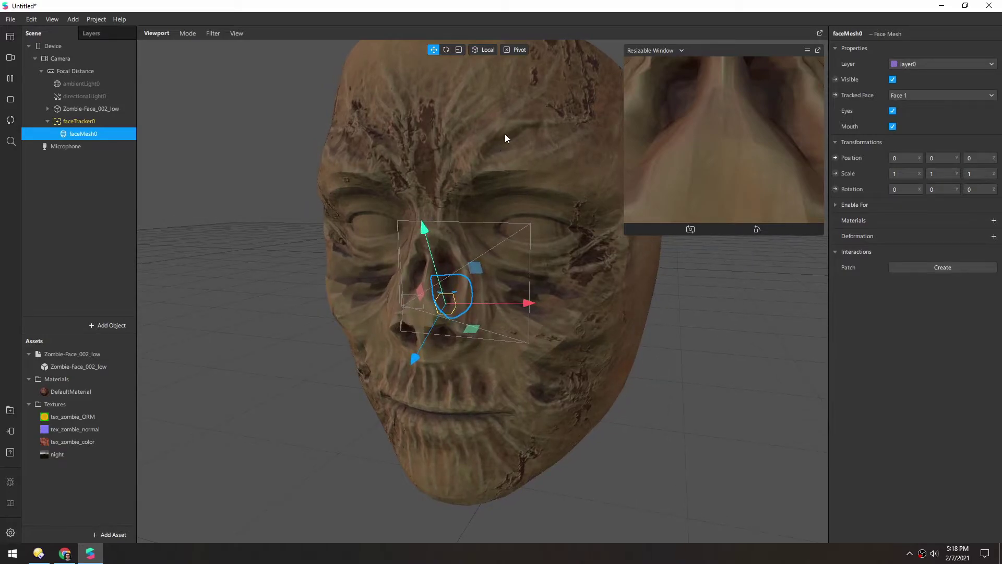
- Delete the Zombie-Face_002_low object from the scene
left_click(427, 99)
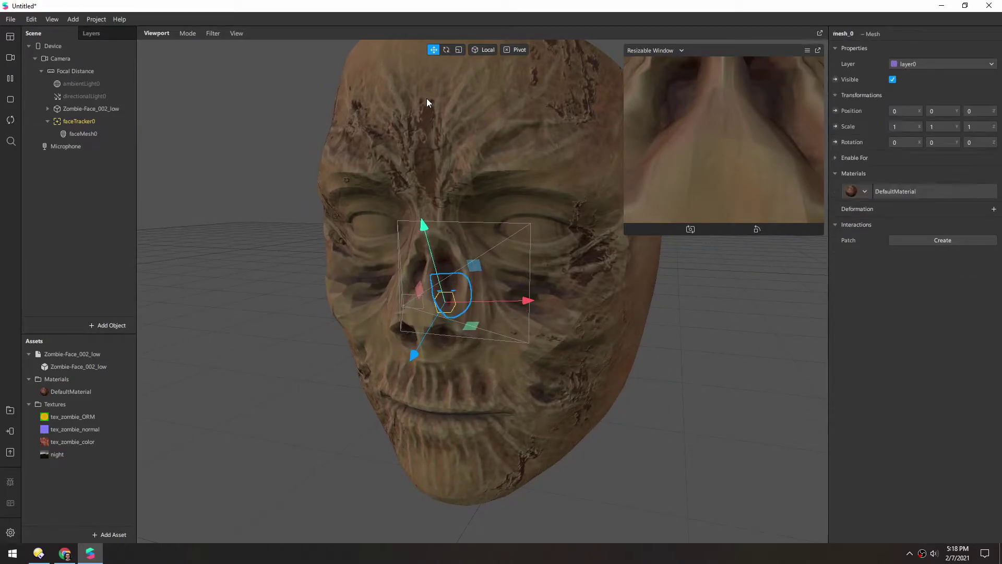
left_click(80, 110)
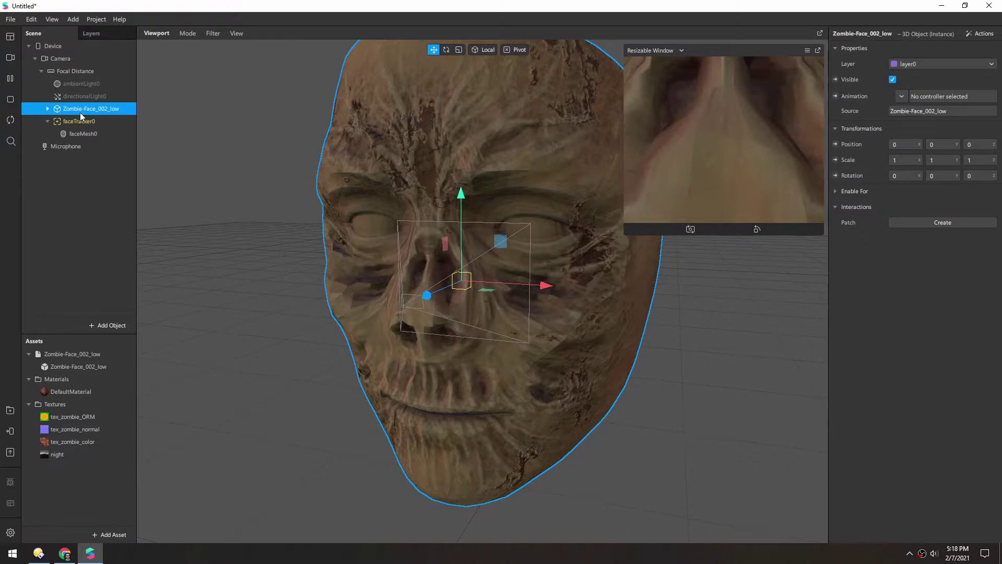
key("Delete")
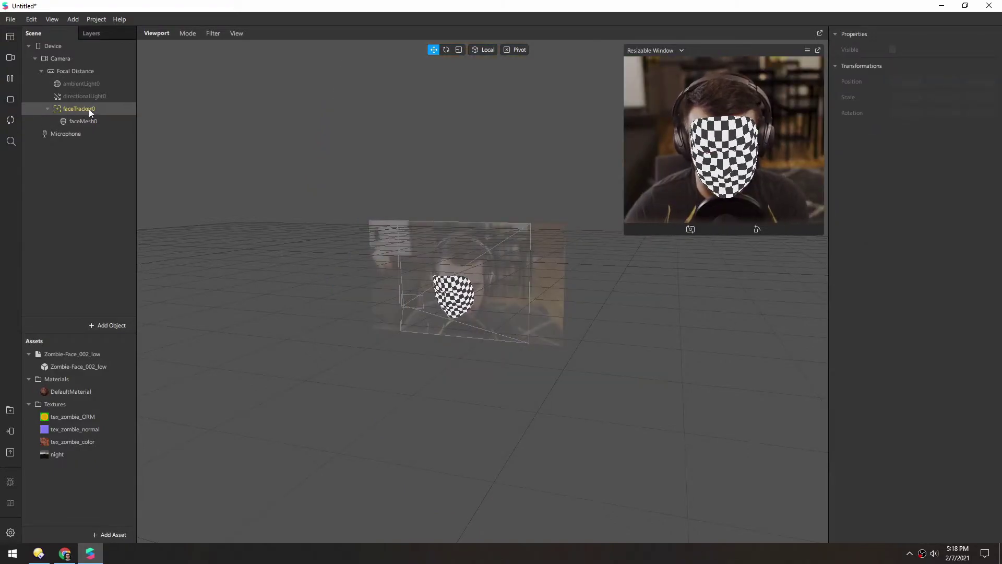
scroll(456, 319, "up", 5)
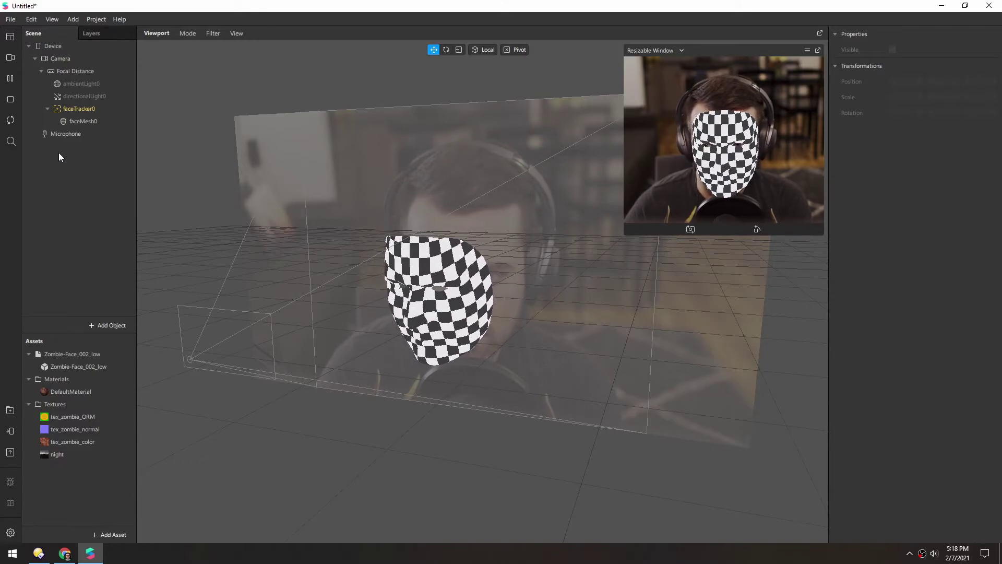
- Give faceMesh0 a Zombie-Face_002_low deformation, with the morph blend set back to 0
left_click(73, 122)
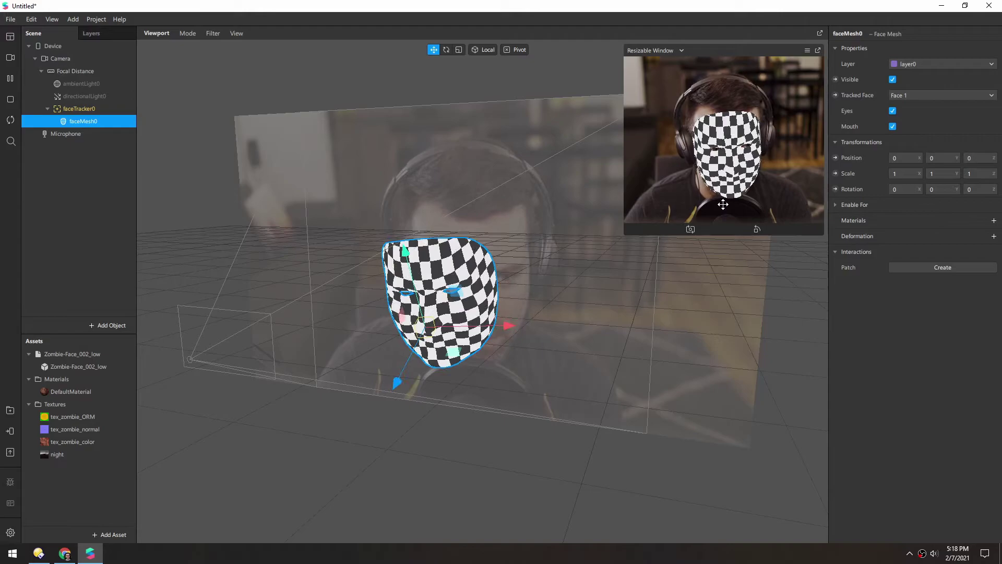
left_click(994, 237)
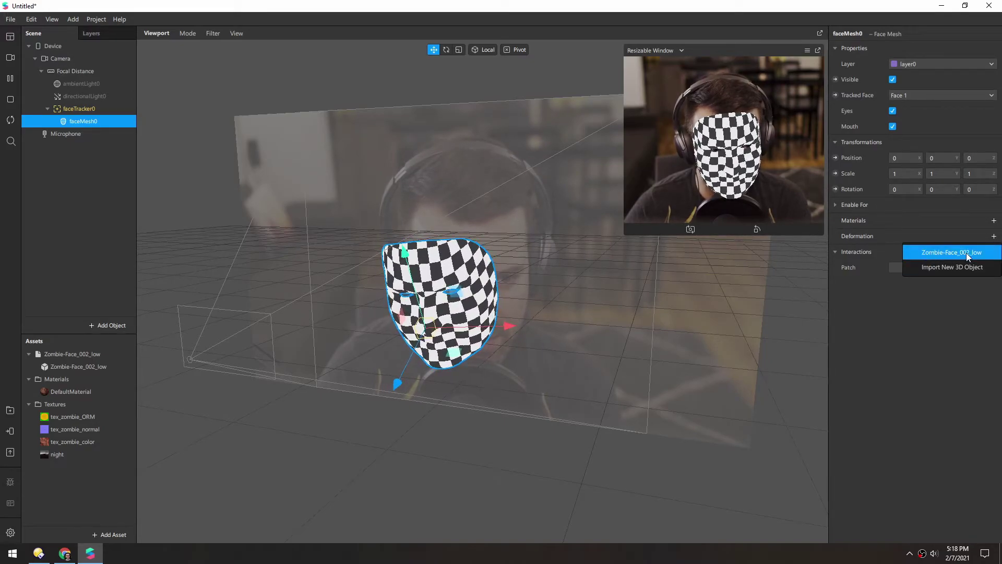
left_click(935, 253)
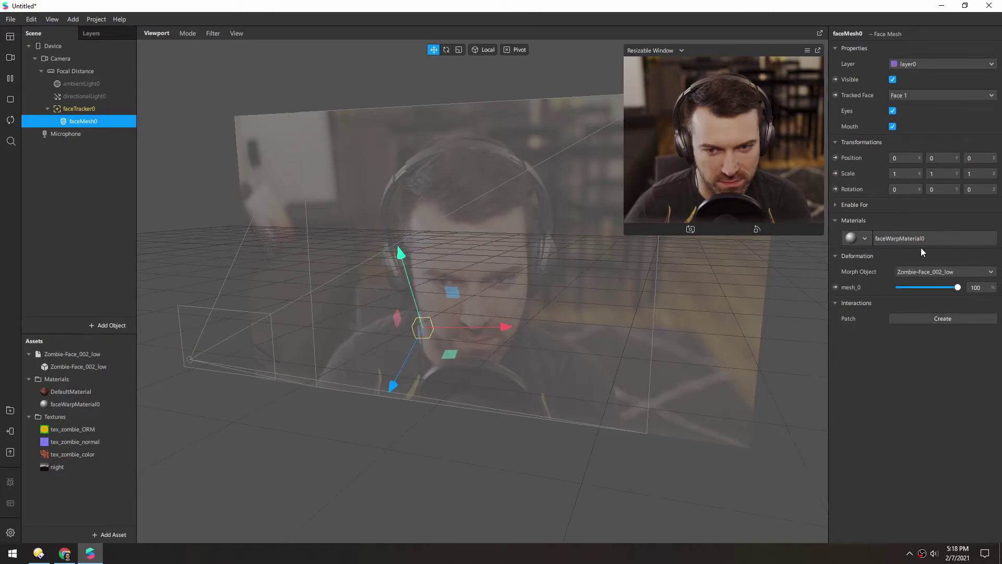
left_click_drag(899, 287, 989, 287)
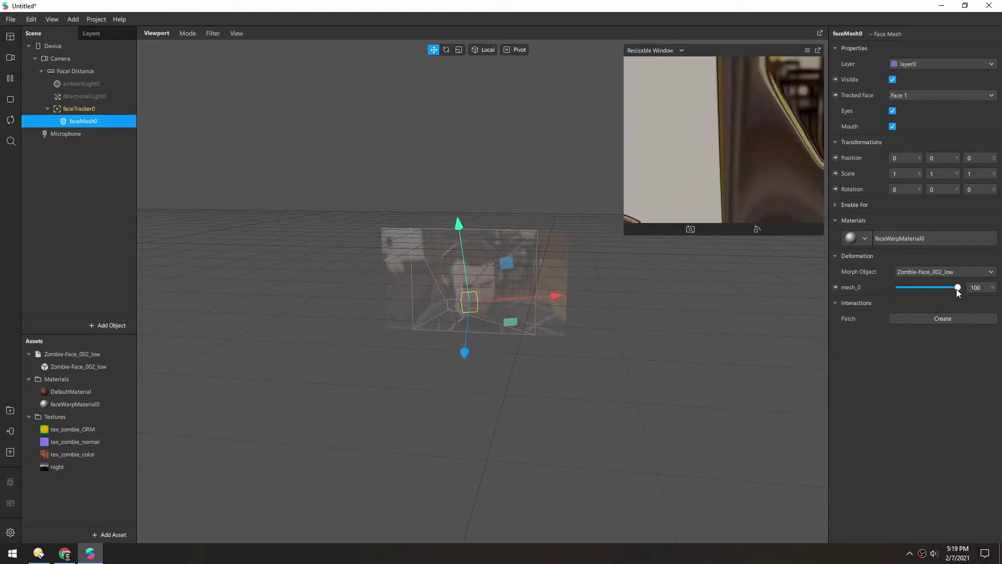
left_click_drag(957, 288, 892, 294)
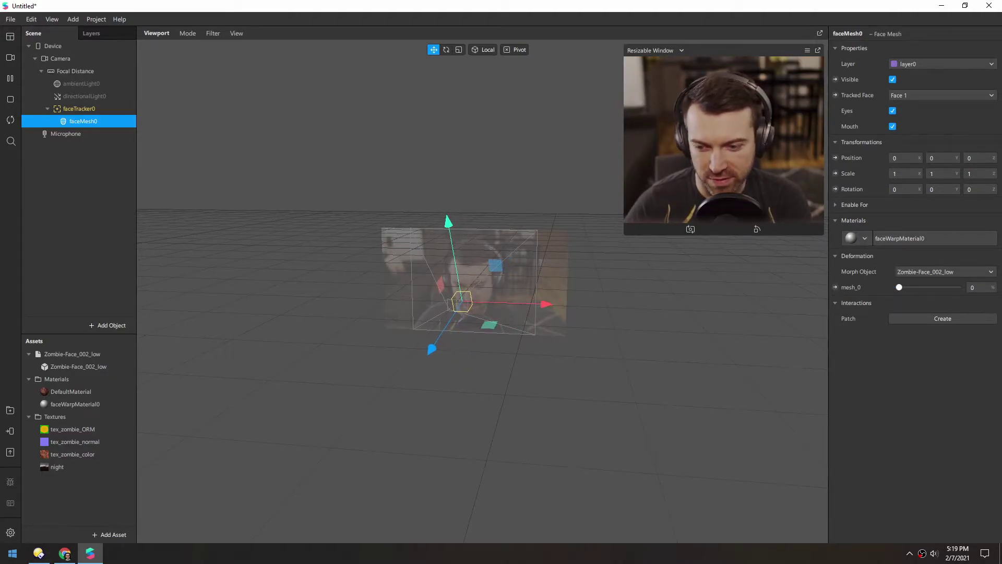
left_click(13, 554)
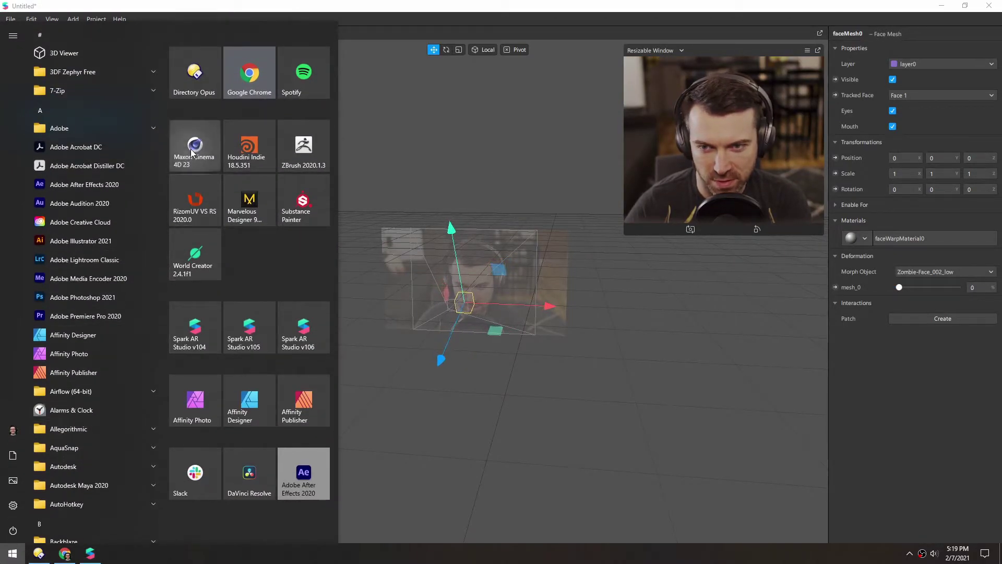
- Launch Cinema 4D and import faceMesh.fbx into the scene with the default FBX settings
left_click(191, 148)
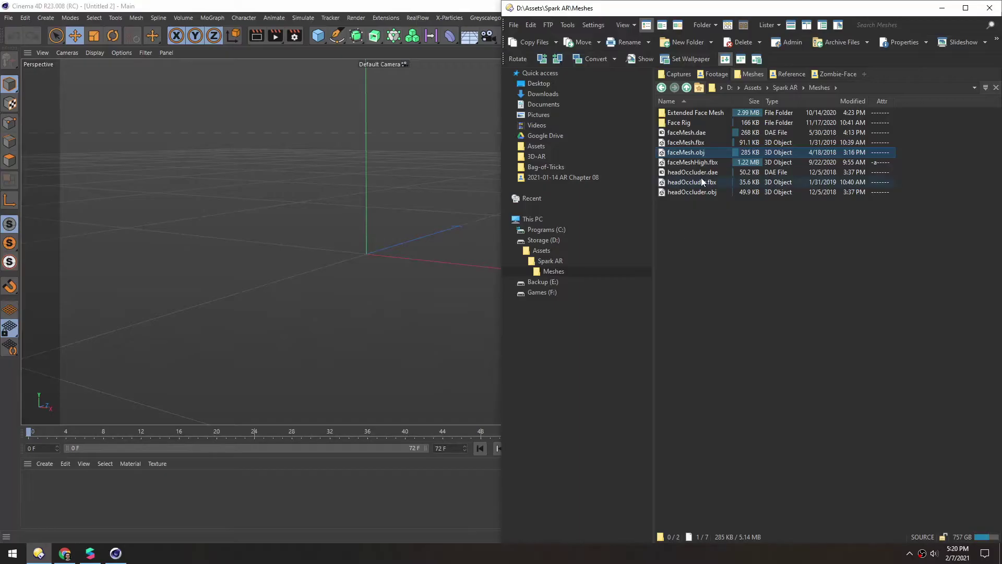
left_click(666, 143)
left_click_drag(673, 146, 360, 282)
left_click(381, 395)
- Import Zombie-Face_002_low.obj from the Zombie-Face model folder into the same scene
left_click(39, 553)
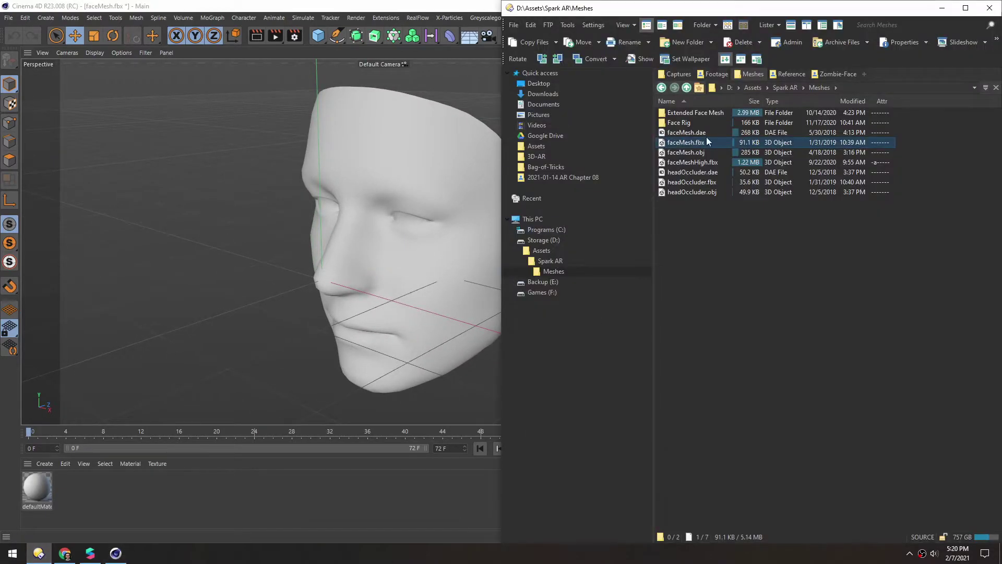
left_click(835, 74)
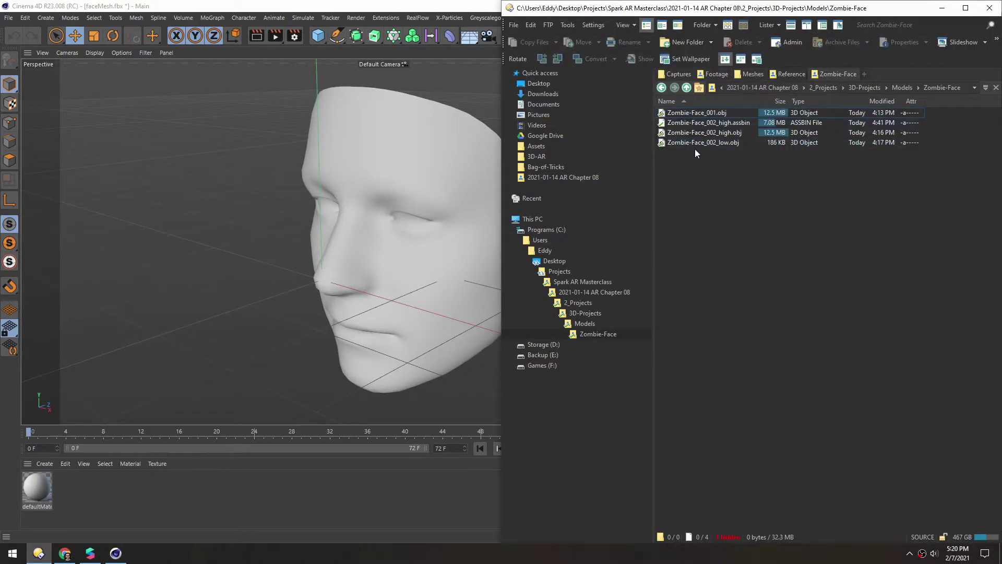
left_click_drag(700, 142, 233, 247)
- Confirm the OBJ import and orbit the view to see the faces in profile
left_click(213, 400)
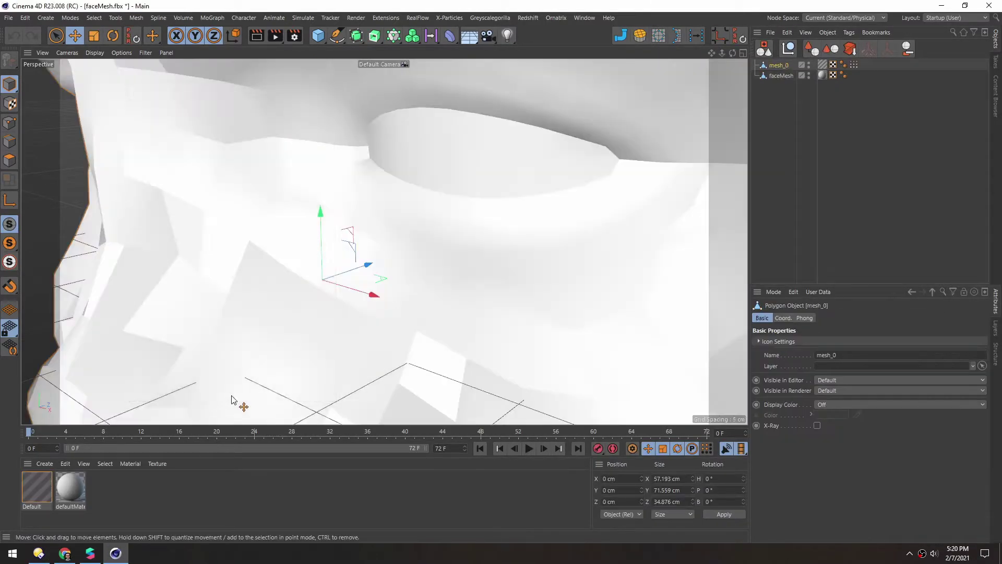
scroll(398, 257, "down", 6)
left_click_drag(179, 218, 450, 289, "alt")
left_click_drag(377, 179, 653, 219, "alt")
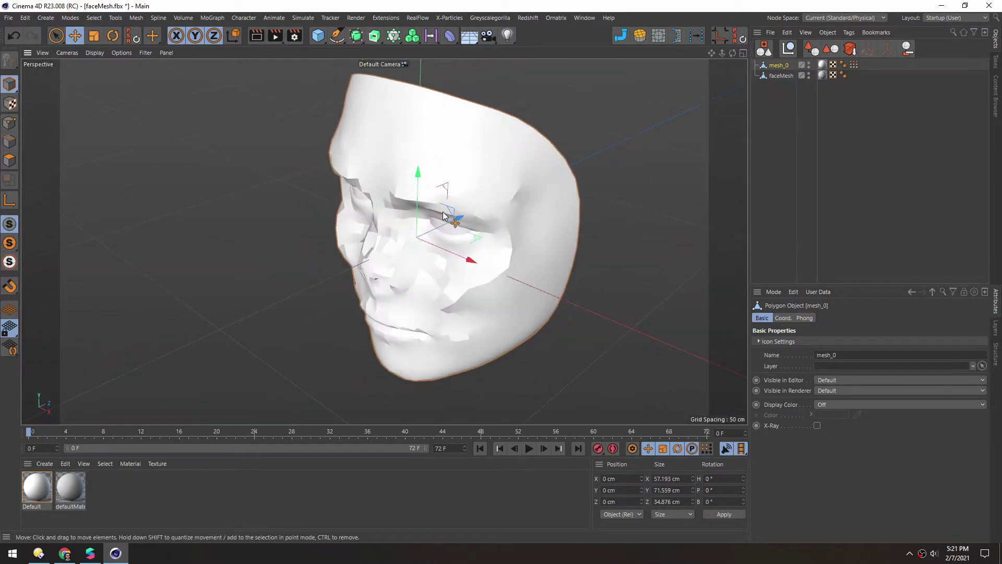
scroll(409, 241, "up", 5)
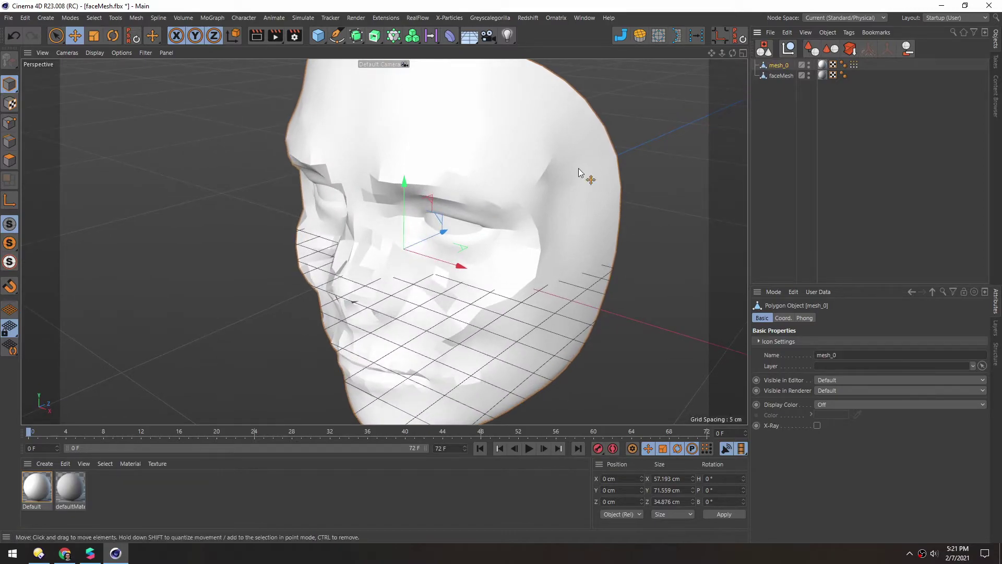
- In model mode, scale the zombie face mesh_0 down to about a third
key("t")
left_click_drag(392, 264, 415, 262, "alt")
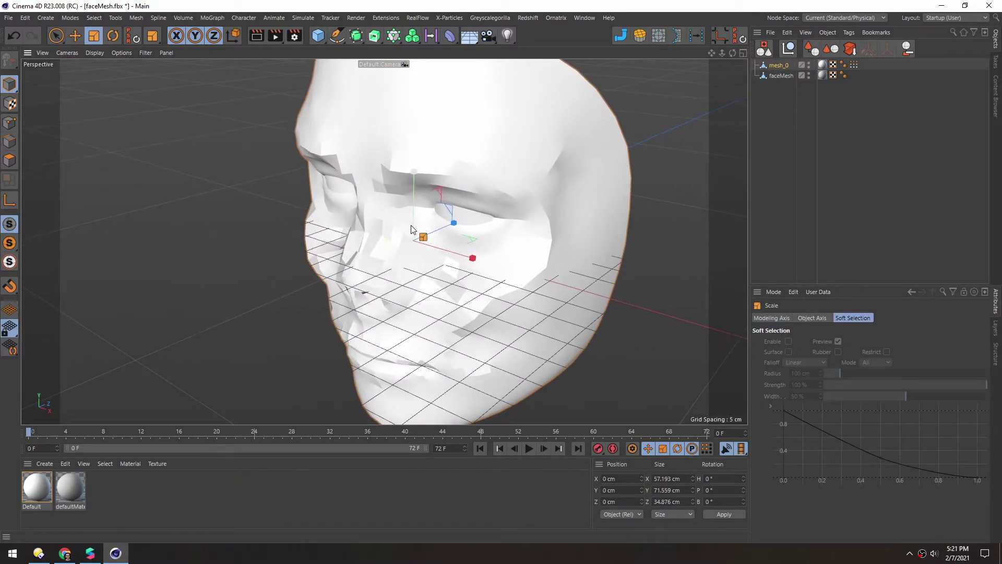
left_click(13, 88)
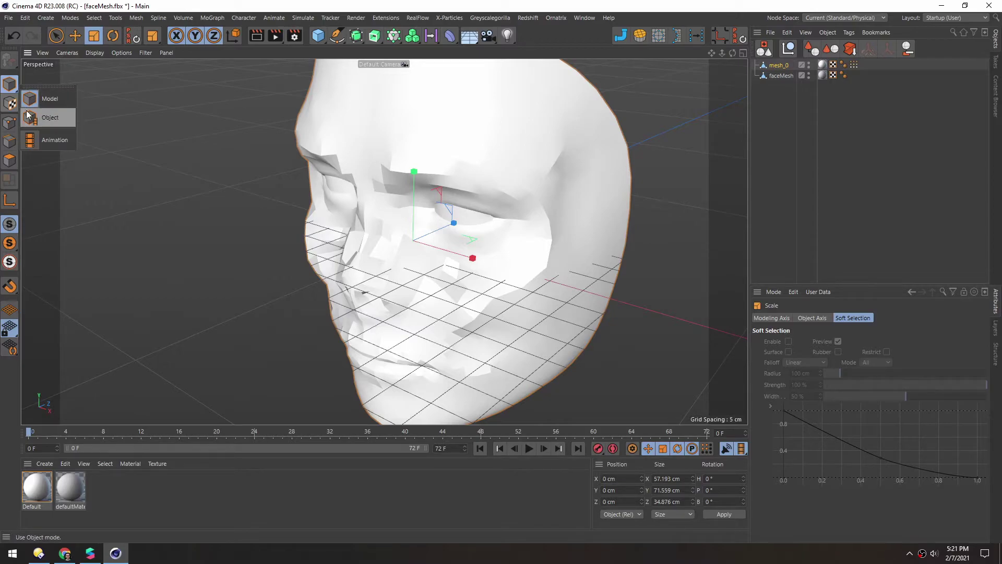
left_click(42, 104)
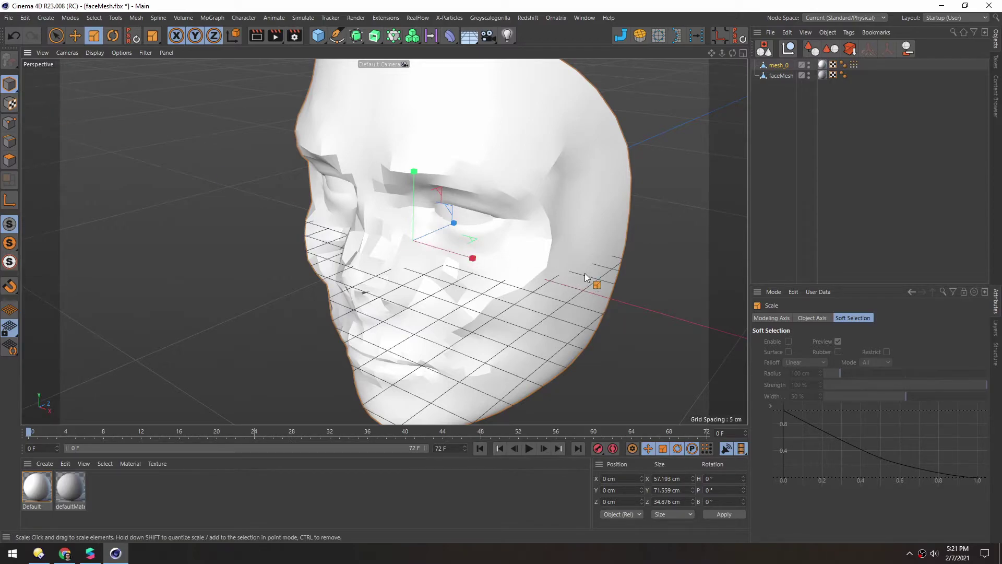
left_click_drag(593, 280, 239, 284)
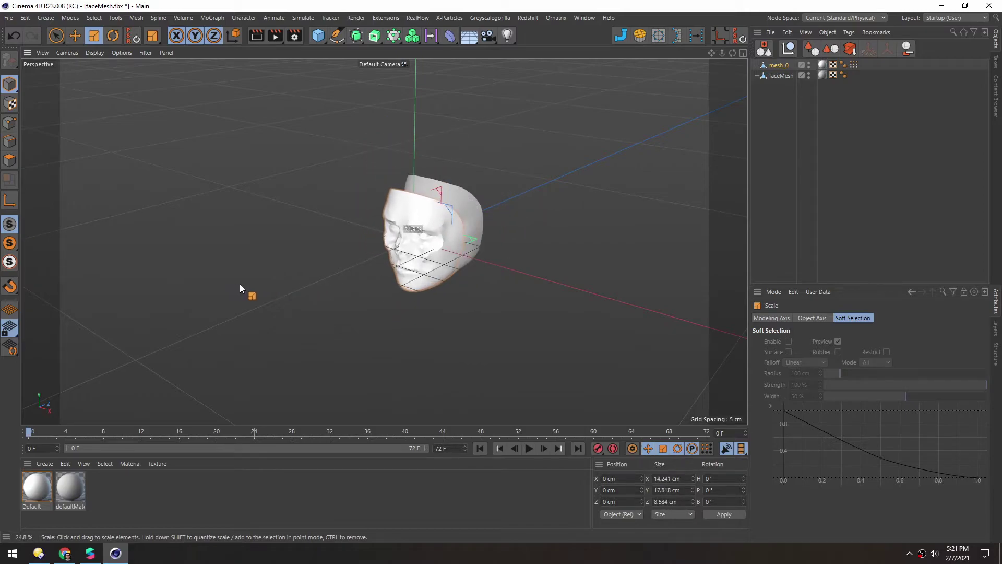
- Switch to a full-size side view and move mesh_0 onto faceMesh
key("F5")
middle_click(214, 372)
scroll(355, 288, "down", 3)
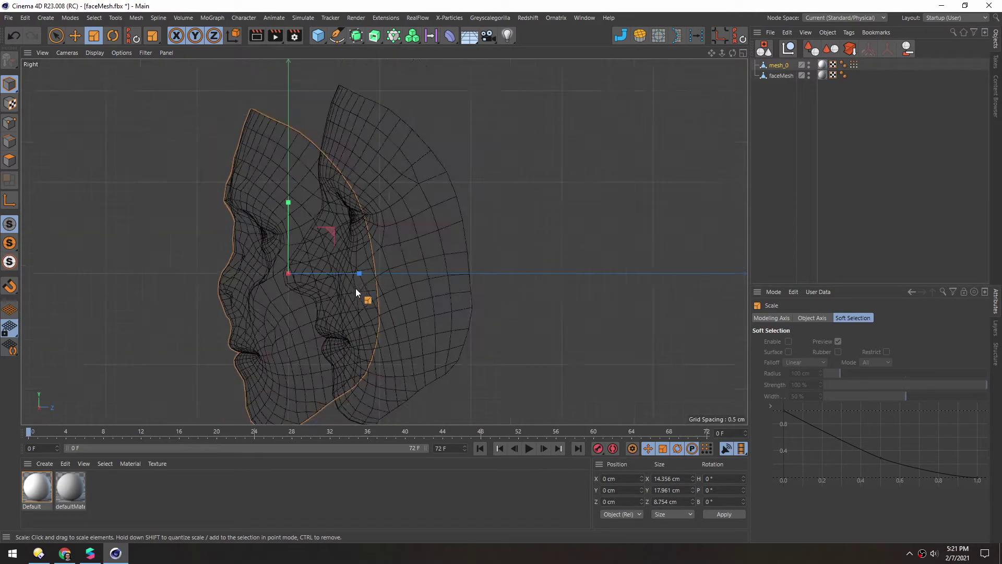
key("e")
left_click_drag(322, 288, 221, 281)
key("t")
key("e")
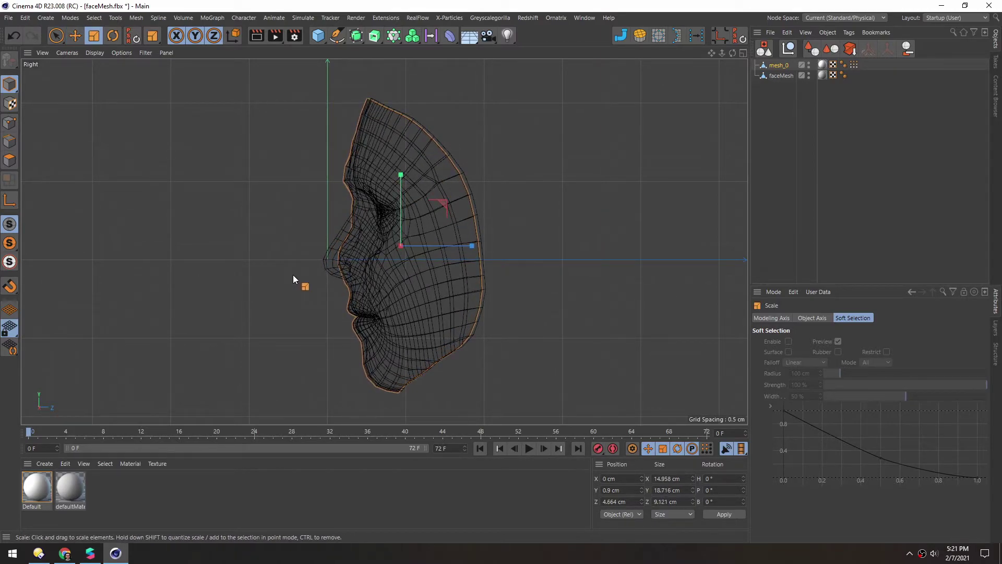
scroll(235, 256, "up", 2)
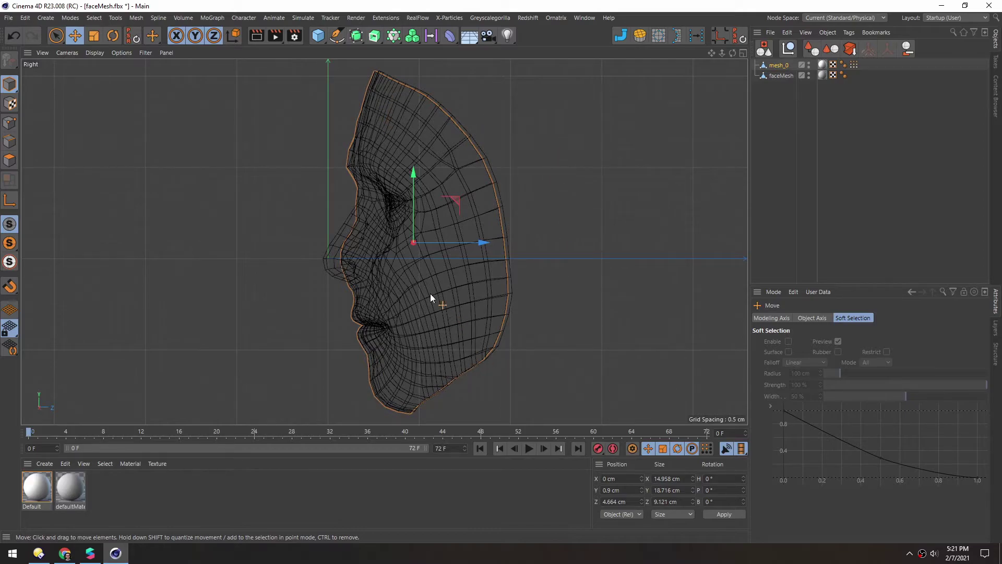
left_click_drag(409, 252, 391, 246)
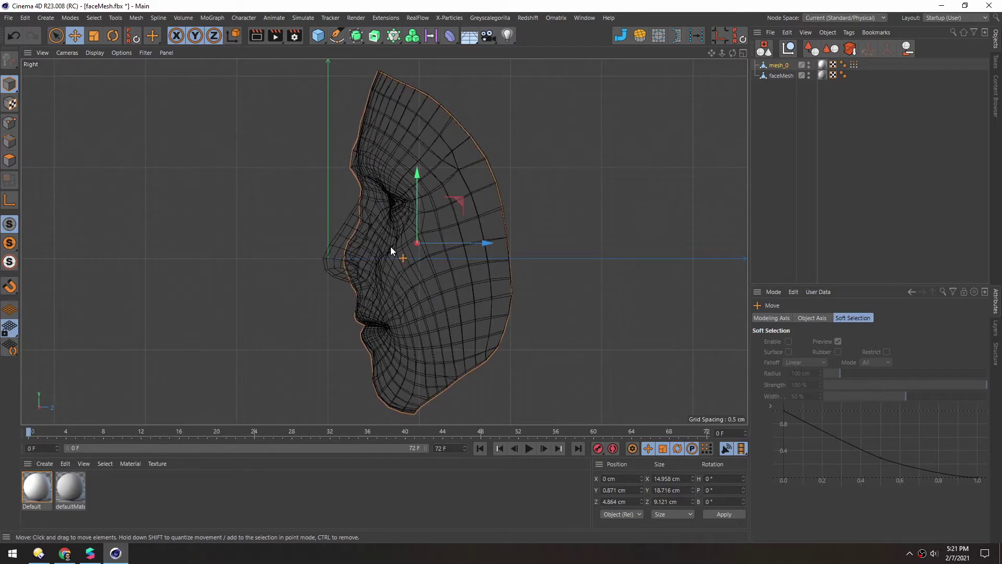
- Fine-tune mesh_0 to Y 0.897 cm, Z 4.882 cm and check it against faceMesh
scroll(388, 242, "up", 1)
middle_click_drag(359, 262, 364, 226, "alt")
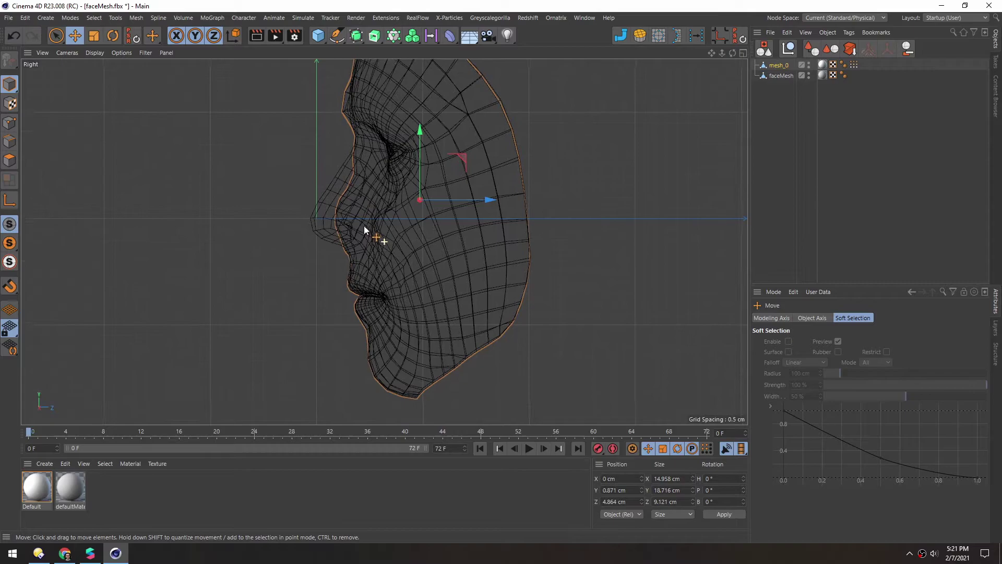
scroll(507, 180, "up", 1)
scroll(507, 181, "up", 1)
left_click_drag(390, 280, 411, 250)
scroll(366, 256, "down", 3)
middle_click_drag(325, 259, 340, 244, "alt")
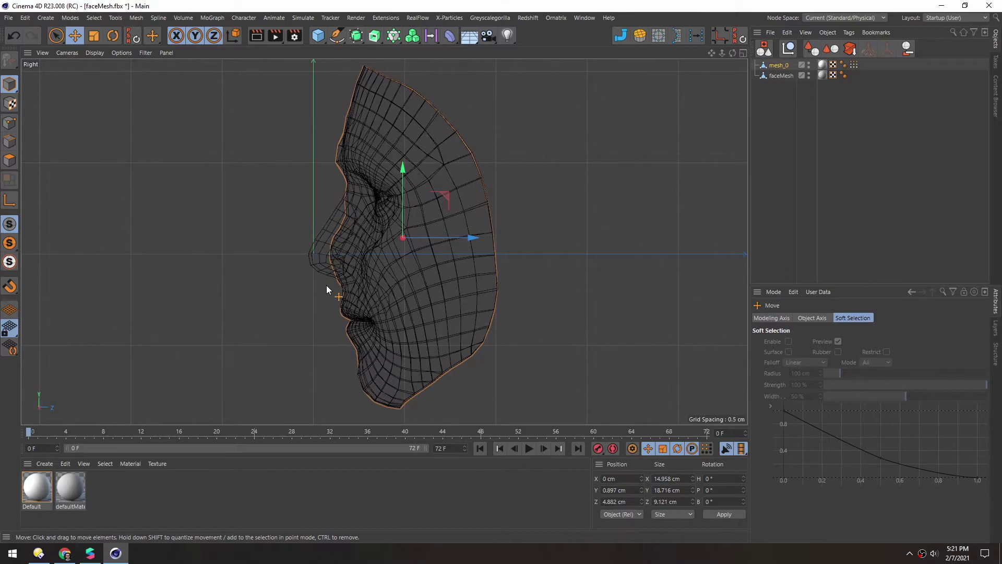
left_click(768, 104)
left_click(780, 76)
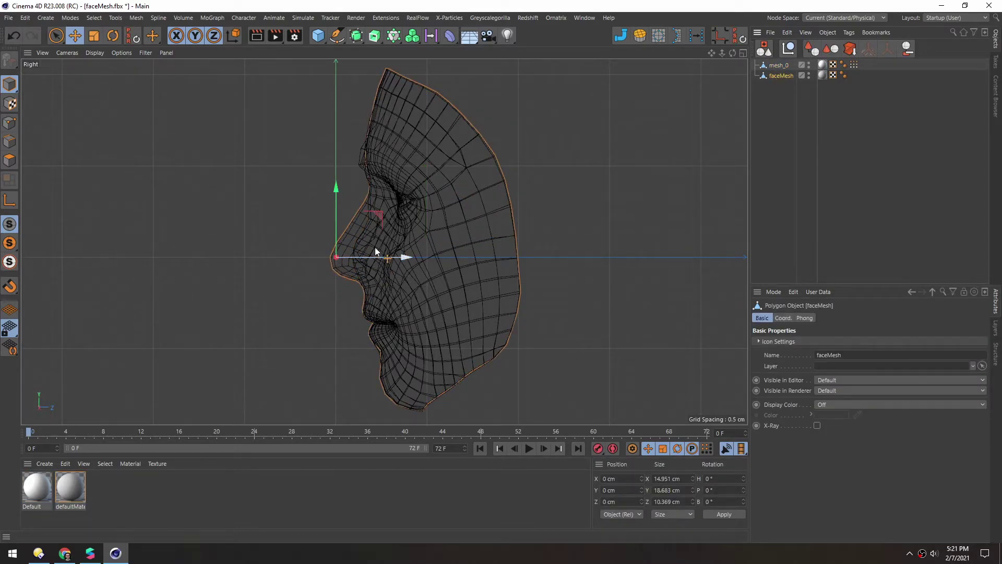
left_click(772, 67)
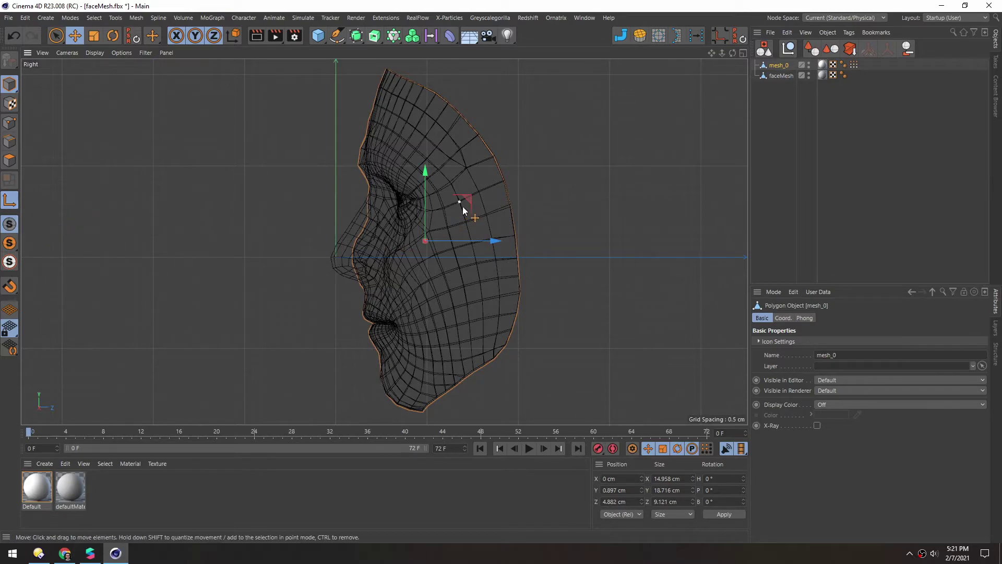
- Move mesh_0's pivot to the nose tip, set its Y and Z to 0, and apply
left_click_drag(468, 199, 384, 214)
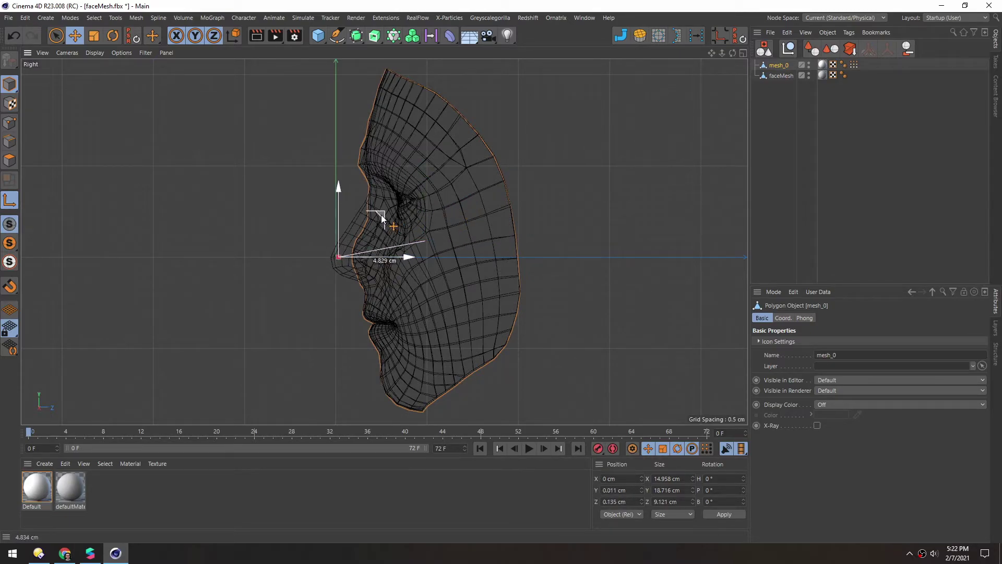
scroll(336, 292, "up", 3)
scroll(355, 211, "up", 8)
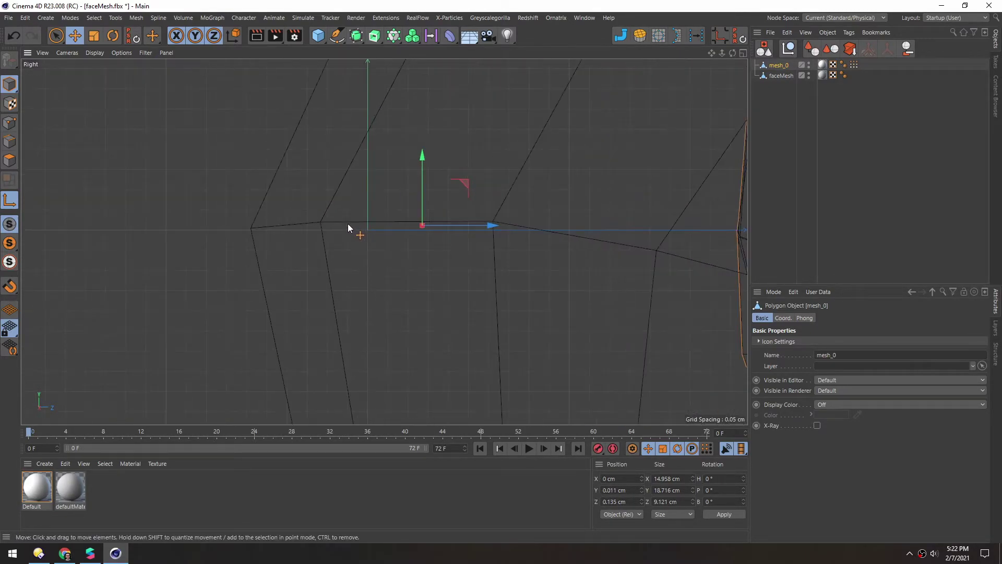
left_click(631, 489)
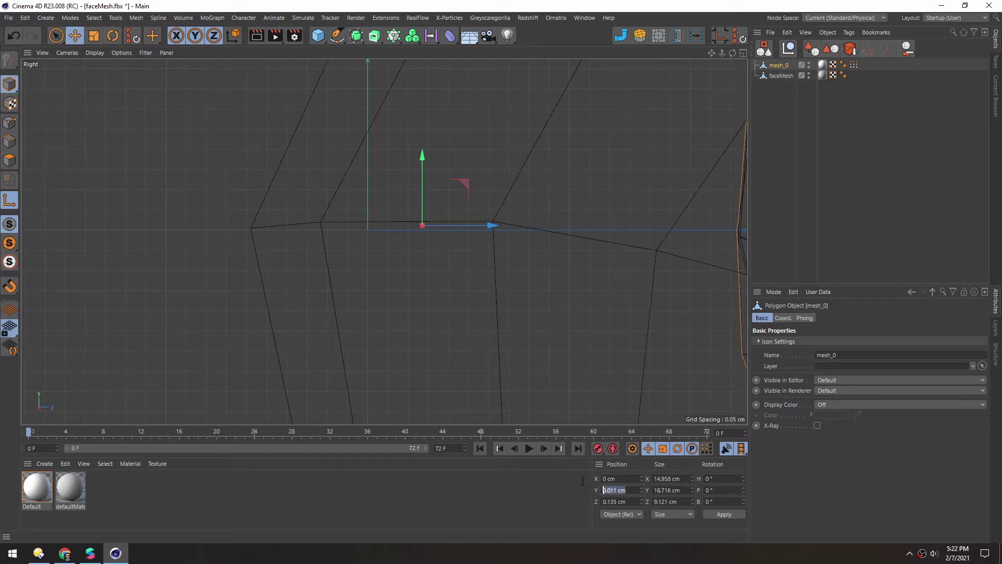
type("0")
left_click(626, 501)
type("0")
left_click(729, 515)
- Compare faceMesh's pivot with mesh_0's and confirm mesh_0 sits at 0, 0, 0
scroll(418, 310, "down", 8)
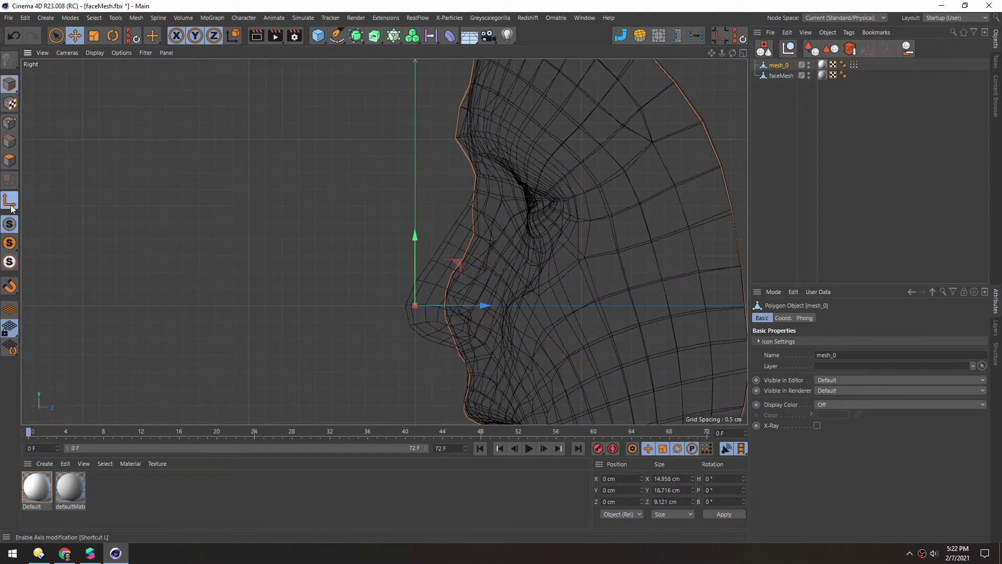
scroll(255, 280, "down", 5)
left_click(784, 74)
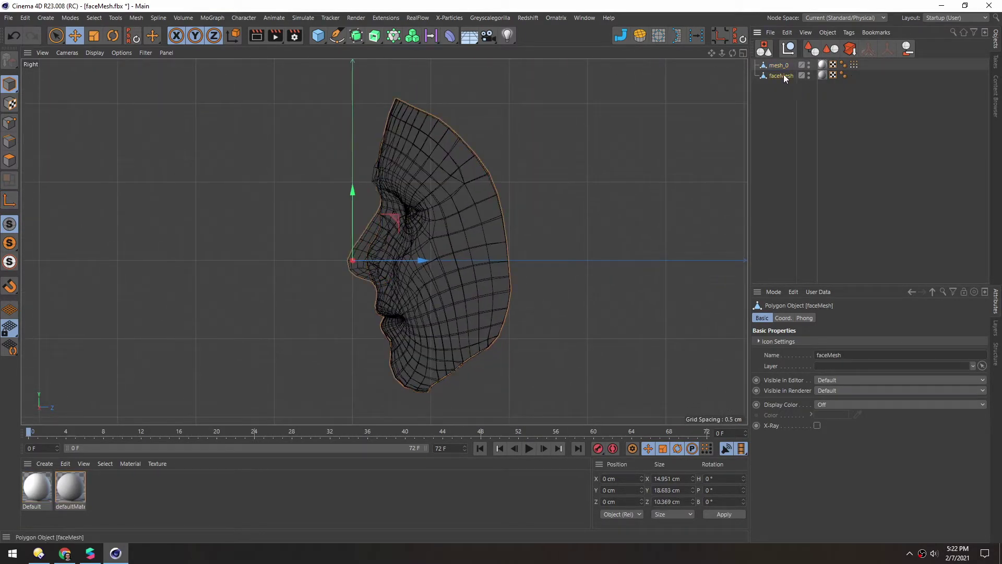
left_click(778, 65)
left_click(777, 76)
left_click(766, 66)
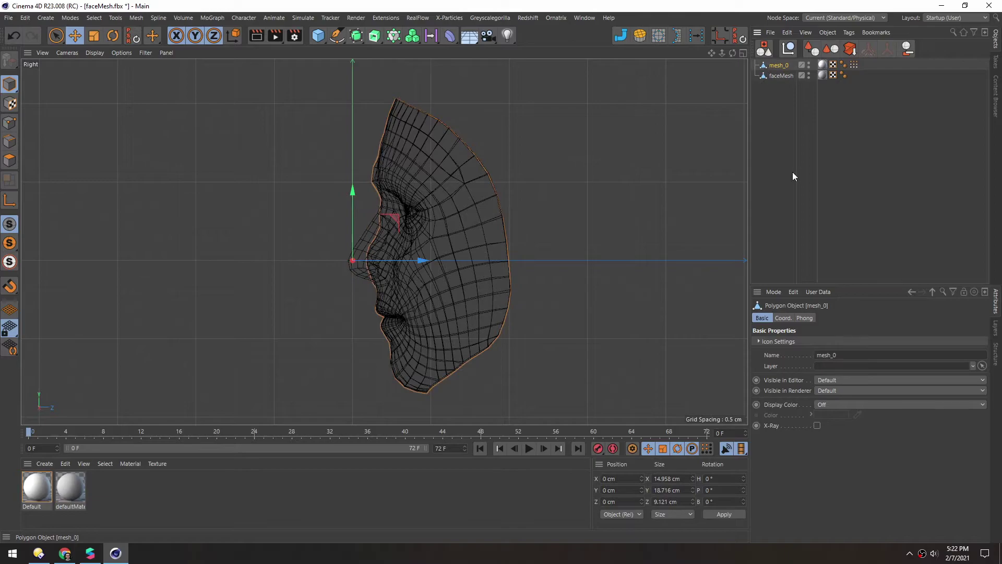
left_click(786, 318)
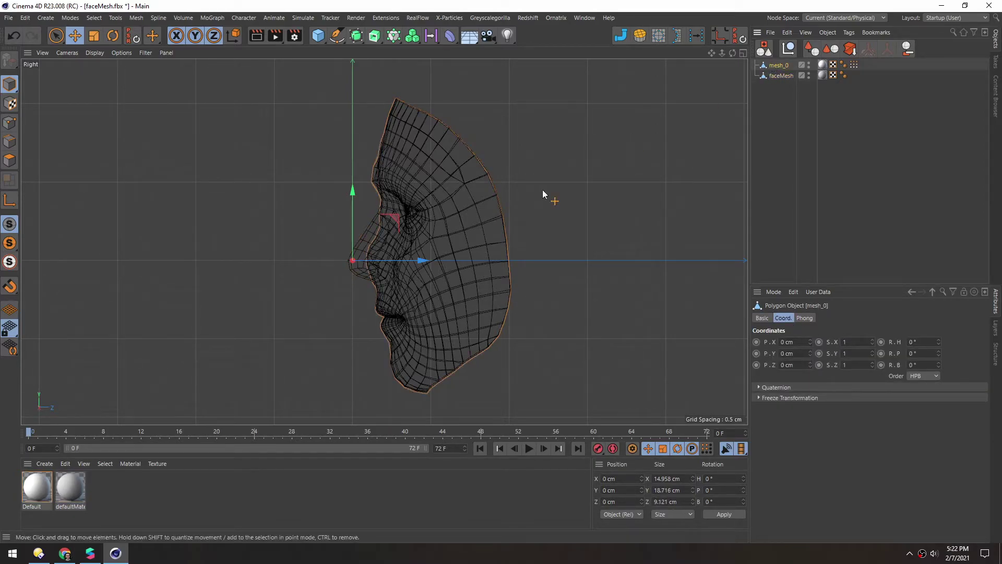
- Delete the original faceMesh from the scene, leaving only mesh_0
middle_click(396, 254)
middle_click(187, 155)
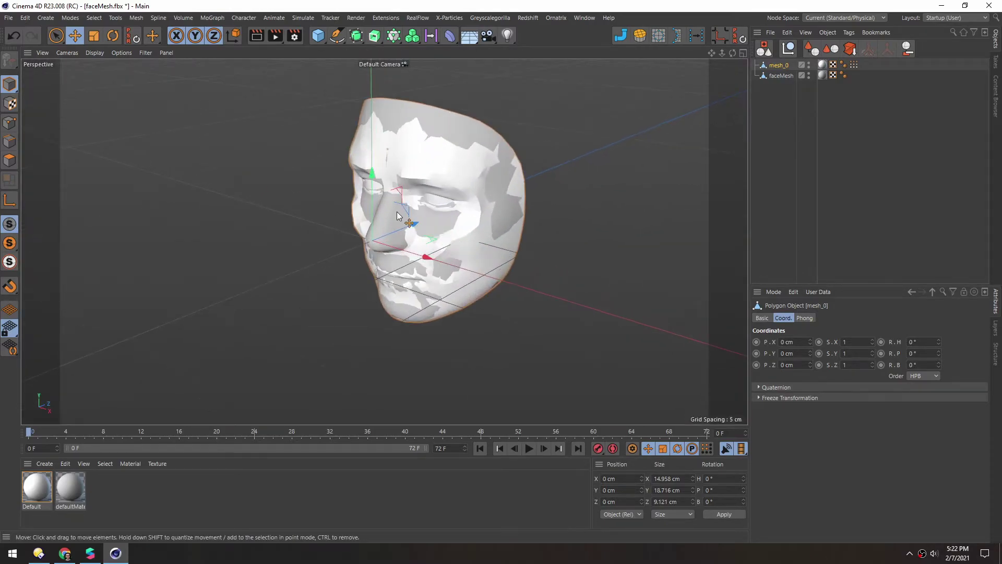
middle_click_drag(398, 216, 406, 236, "alt")
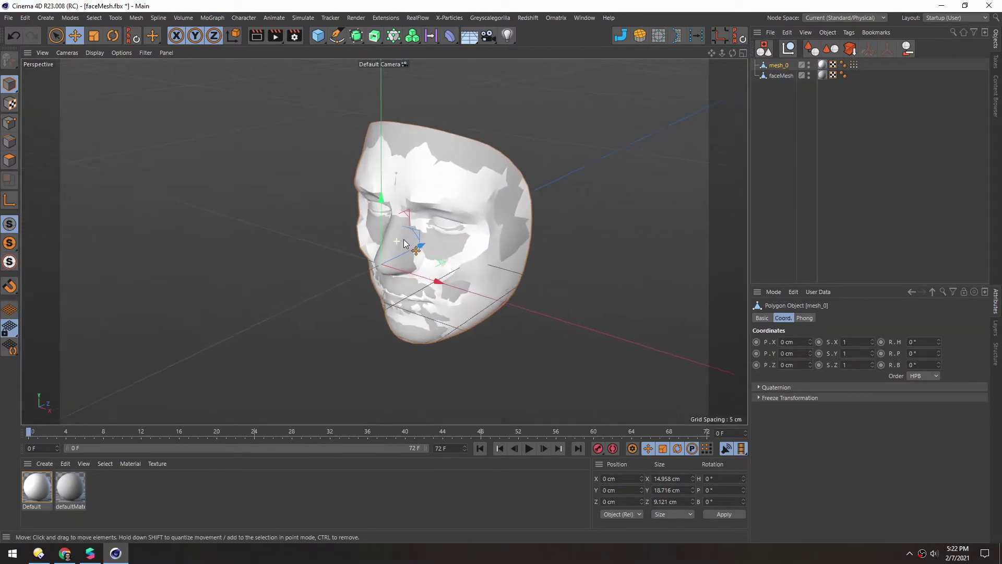
left_click(776, 76)
key("Delete")
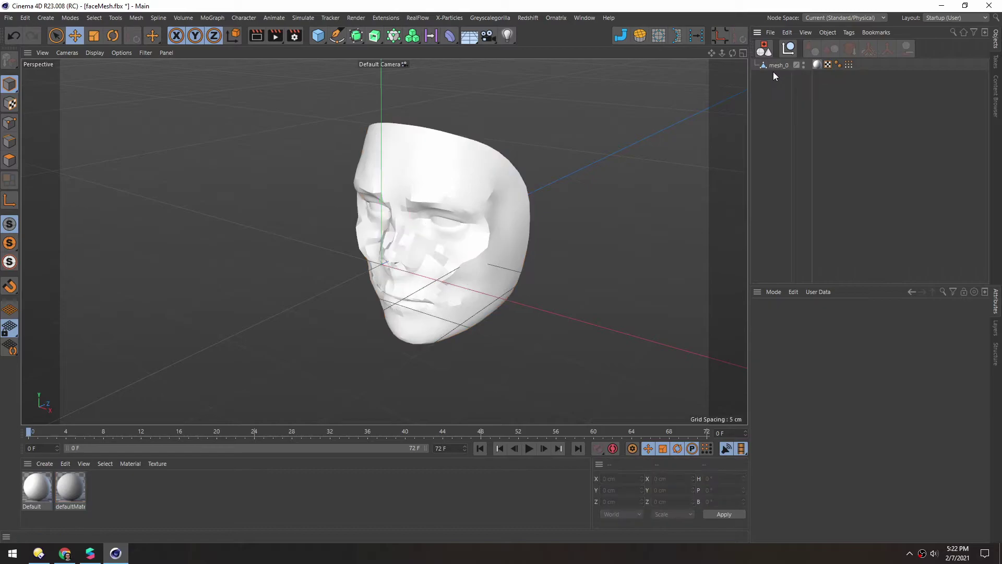
- Remove mesh_0's Vertex Color tag and set its Phong angle to 180°
left_click_drag(425, 235, 410, 218, "alt")
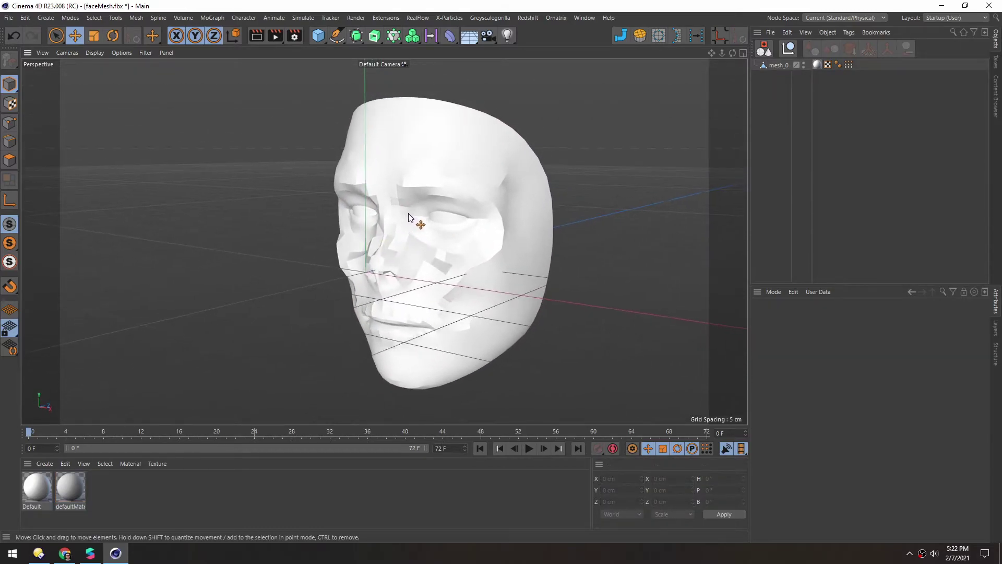
left_click(849, 64)
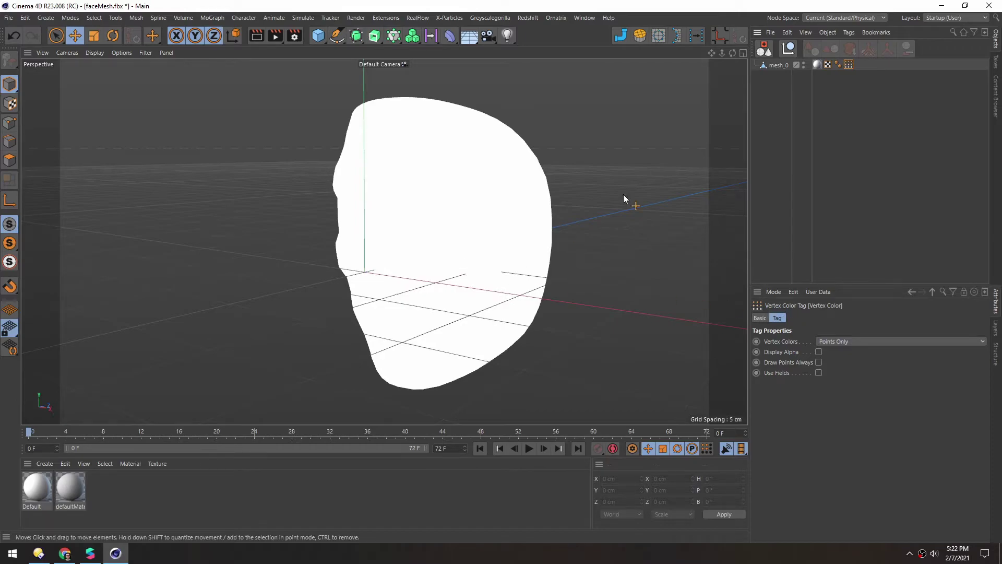
key("Delete")
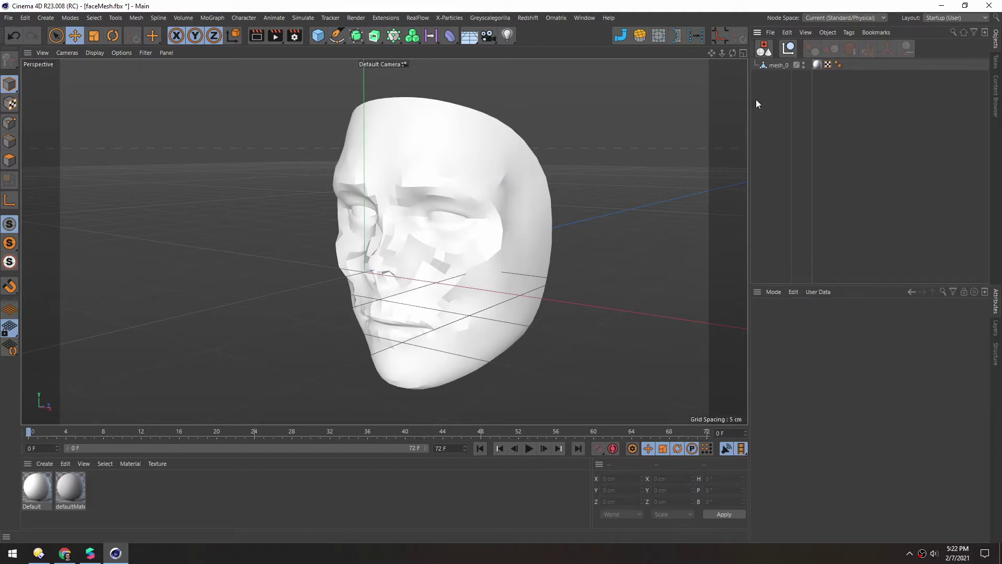
left_click(838, 64)
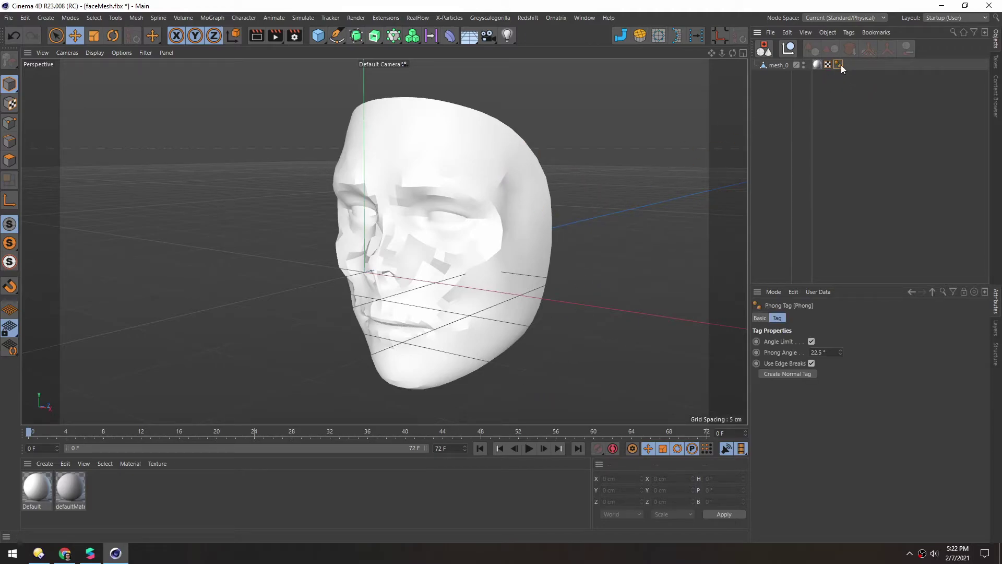
left_click(817, 352)
type("180")
key("Return")
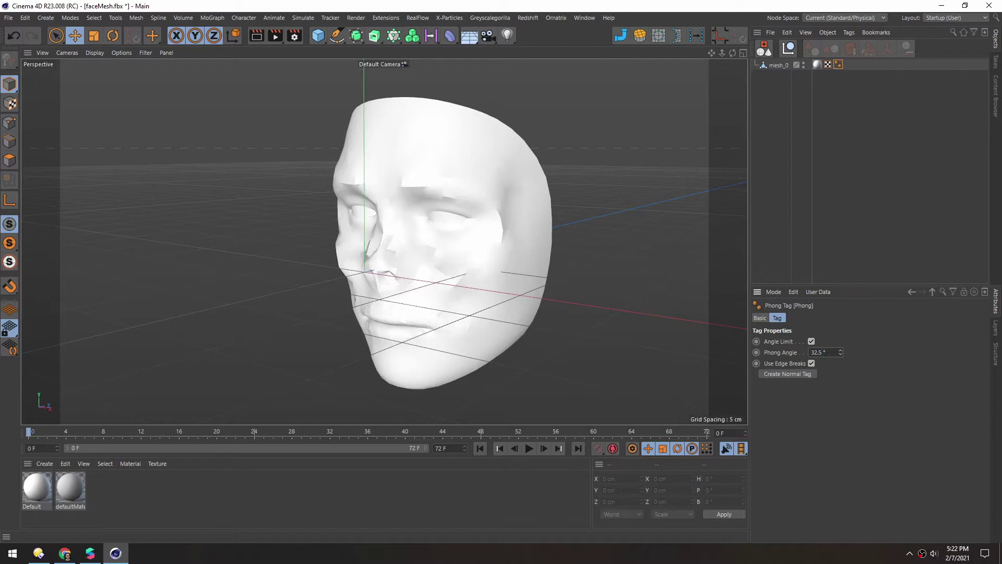
- Rename mesh_0 to zombieFace
mouse_move(449, 271)
left_mouse_down("alt")
mouse_move(478, 241)
mouse_move(408, 268)
left_mouse_up("alt")
left_click_drag(415, 207, 418, 203, "alt")
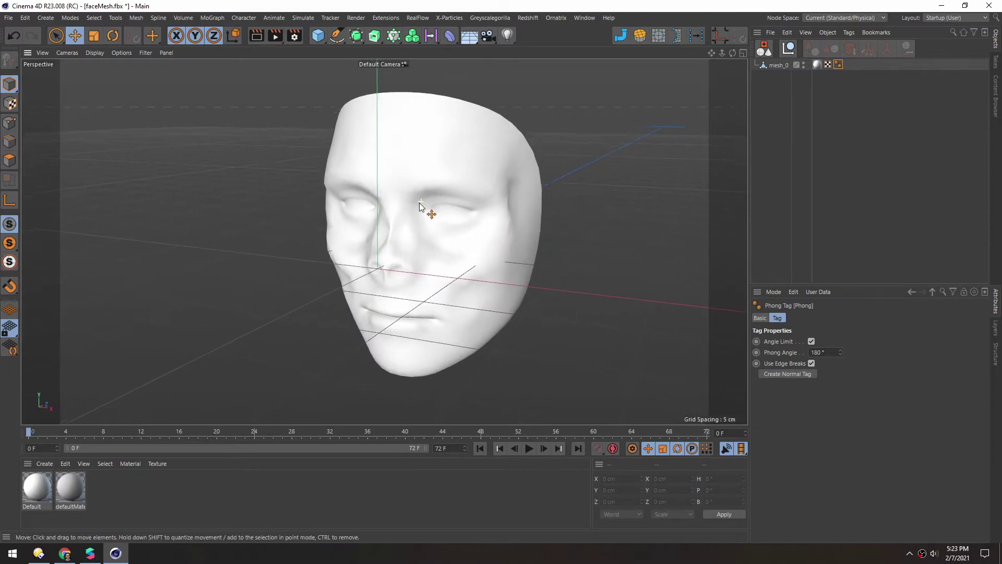
double_click(779, 65)
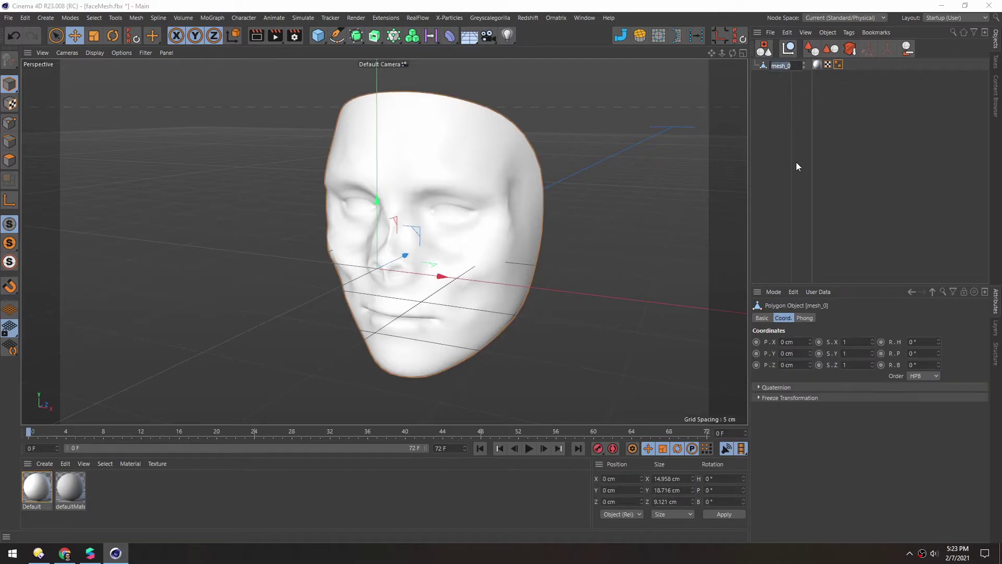
type("zombieFace")
key("Return")
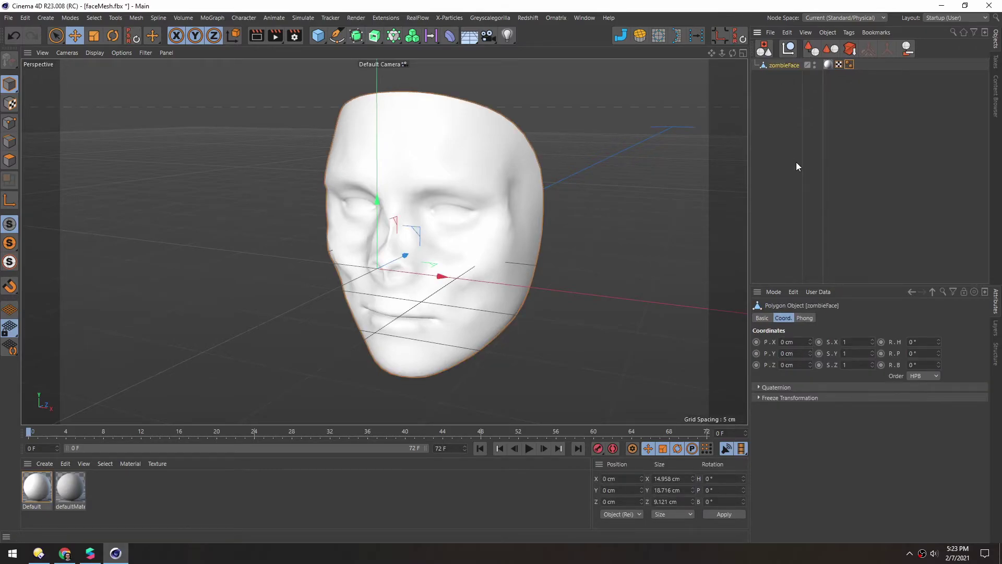
- Export the selected zombieFace as FBX with animation tracks turned off
left_click(770, 32)
mouse_move(836, 74)
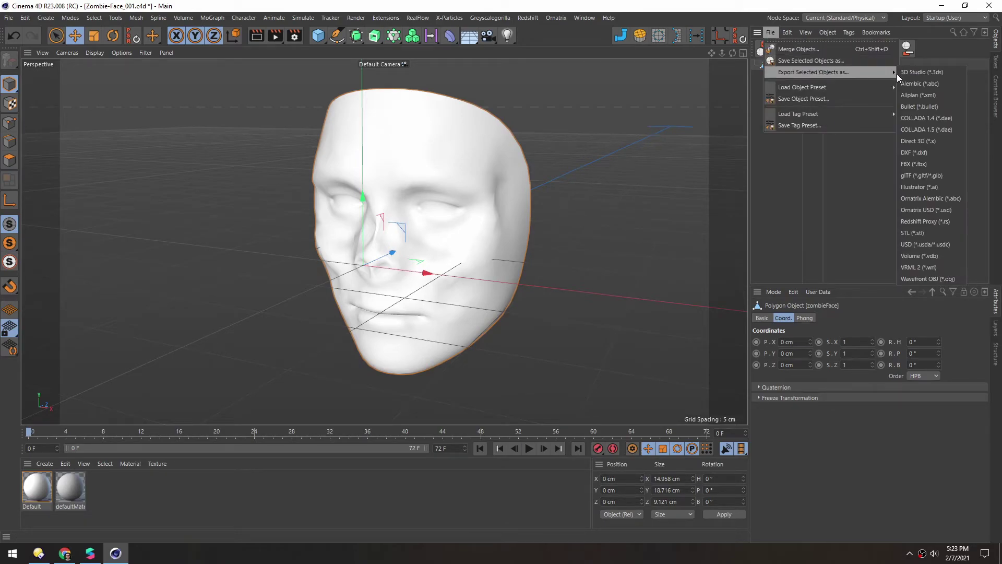
left_click(917, 164)
left_click_drag(807, 29, 523, 86)
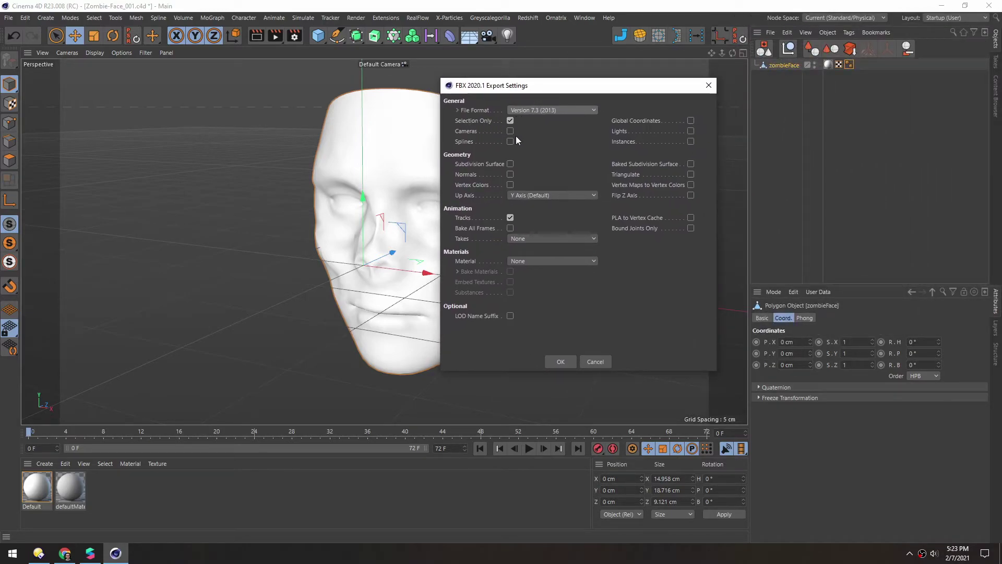
left_click(510, 218)
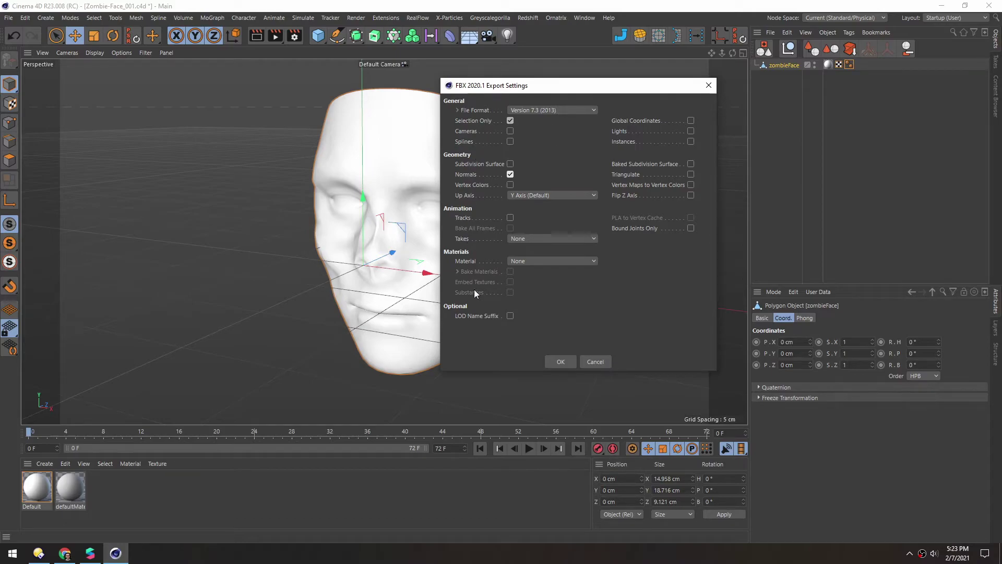
left_click(561, 362)
- Save it as Zombie-Face_003_low.fbx in the Zombie-Face model folder
left_click(771, 85)
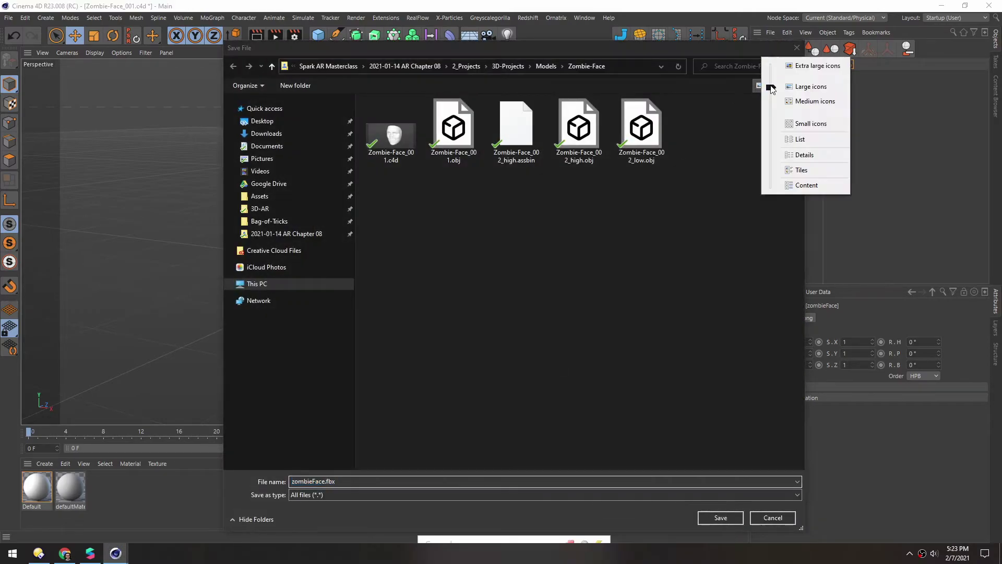
left_click(815, 157)
left_click(455, 159)
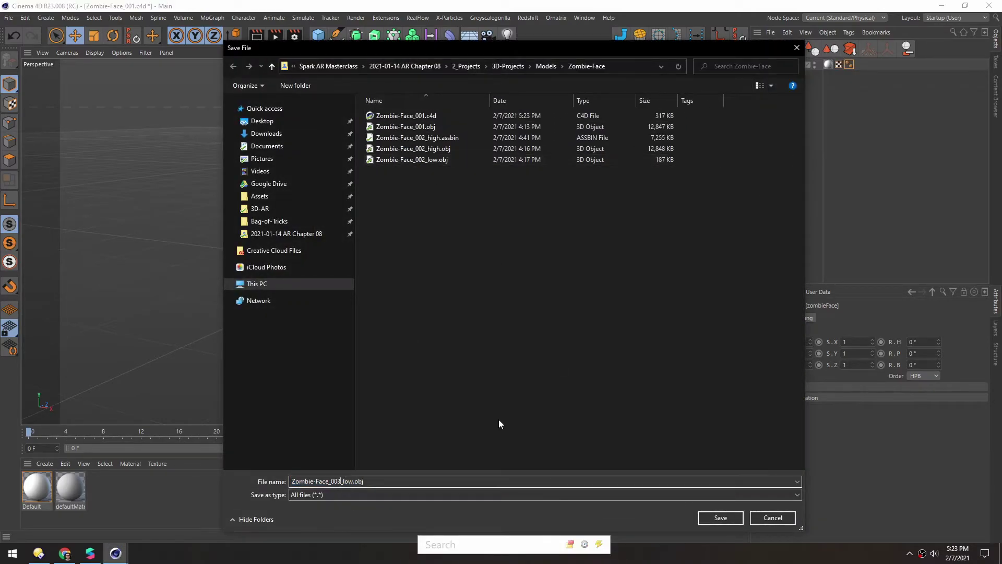
key("Return")
- Import Zombie-Face_003_low.fbx into Spark AR Studio's Assets panel
left_click(941, 6)
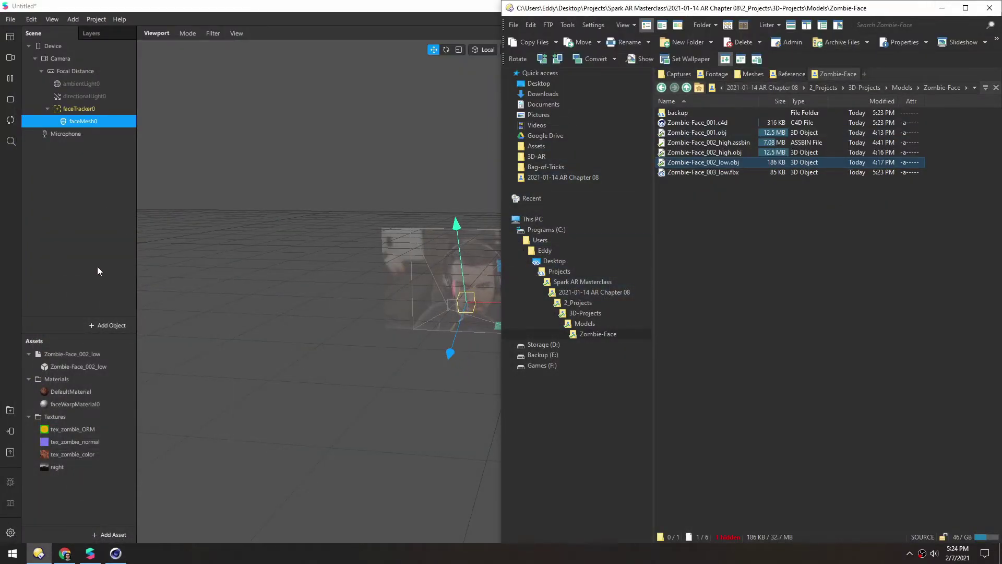
left_click(704, 172)
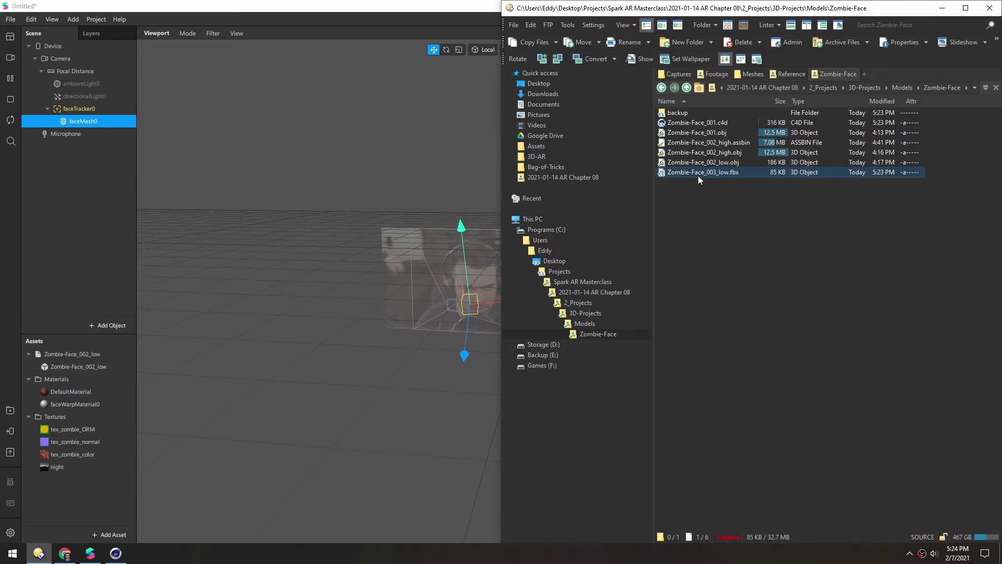
left_click_drag(735, 175, 55, 493)
left_click(58, 506)
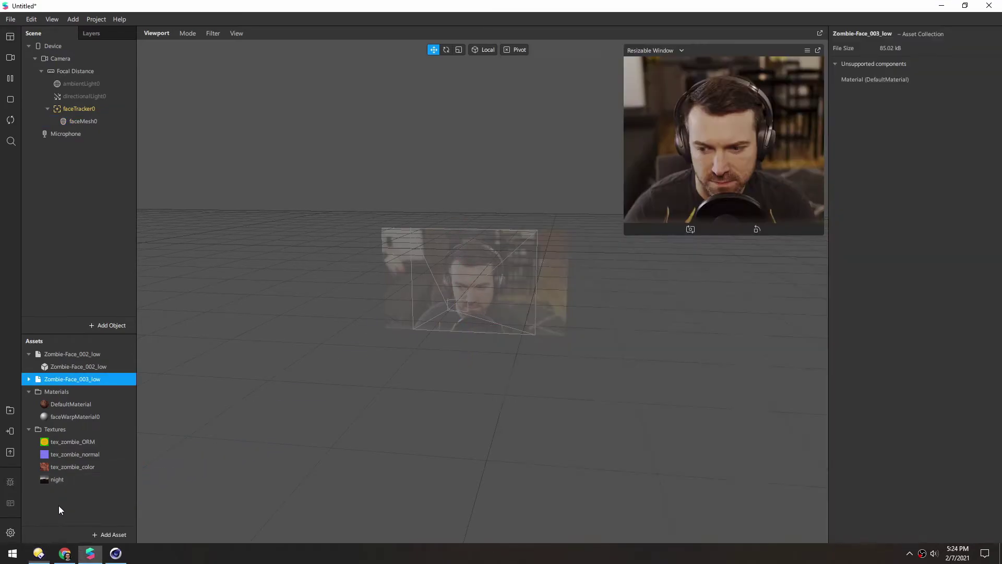
- Set faceMesh0's Morph Object to Zombie-Face_003_low and push the zombieFace blend to 100
left_click(68, 122)
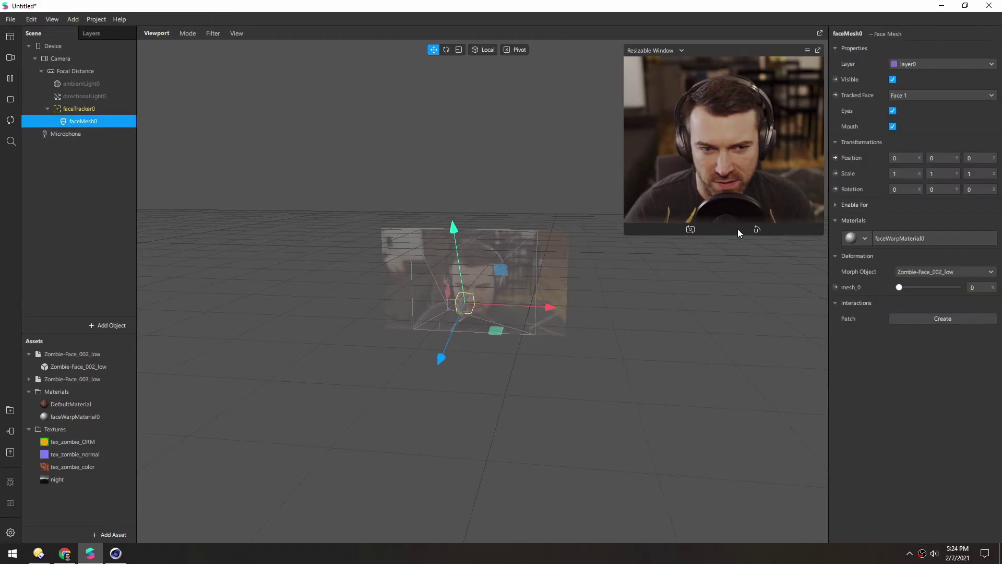
left_click(907, 270)
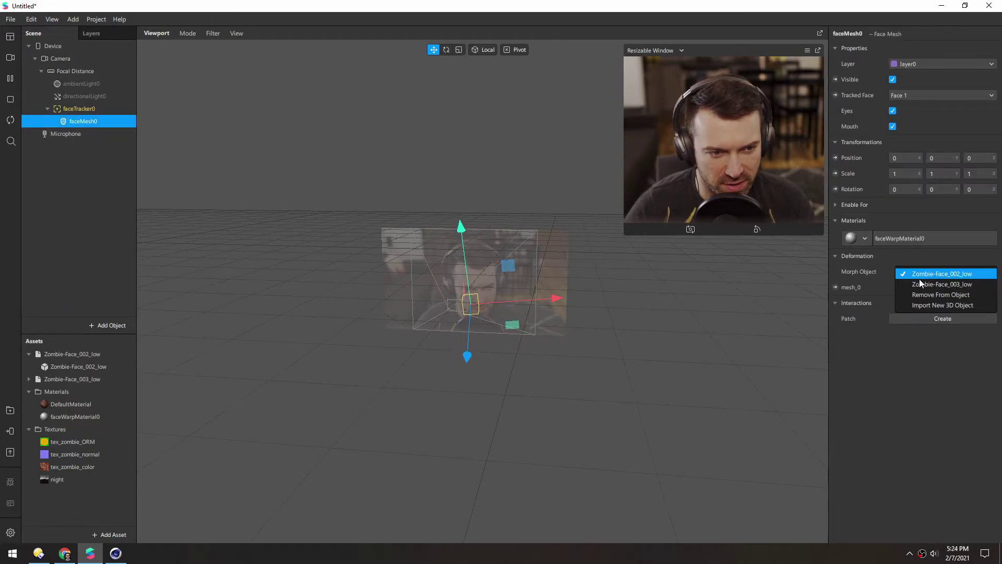
left_click(919, 280)
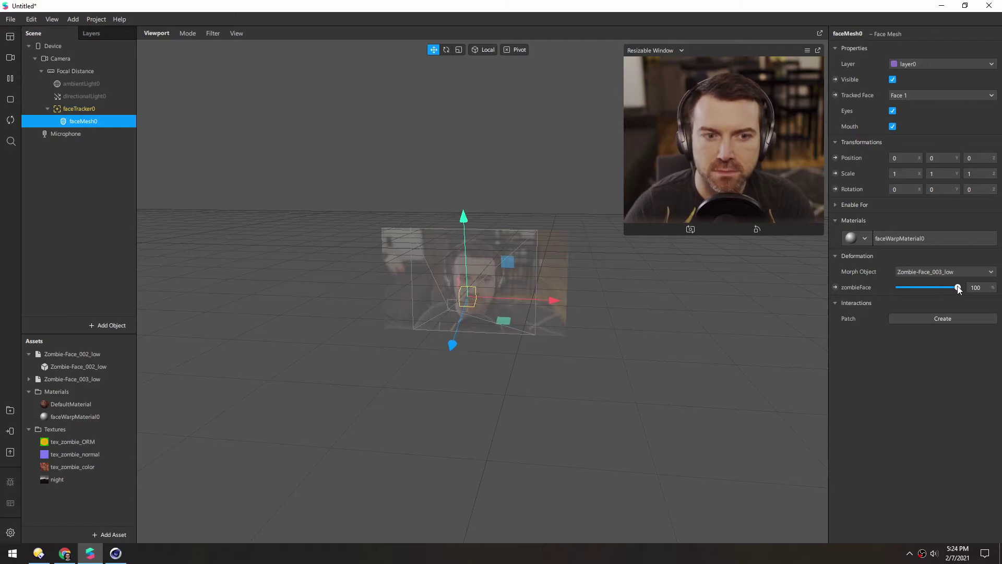
left_click_drag(958, 287, 987, 290)
scroll(403, 306, "up", 4)
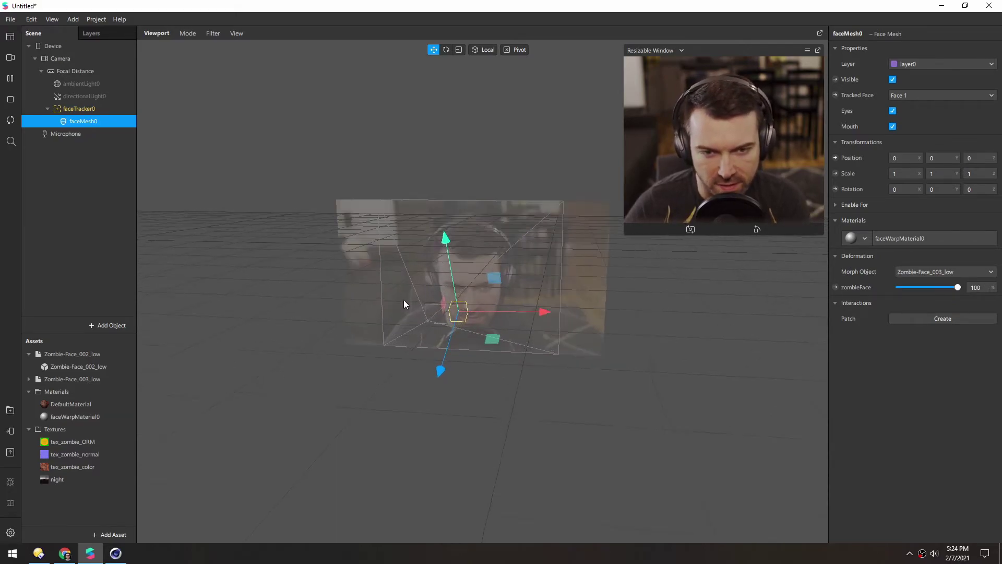
scroll(409, 281, "up", 3)
left_click_drag(957, 287, 1000, 295)
- Add a new face mesh, faceMesh1, under faceTracker0 from its right-click Add menu
left_click(89, 111)
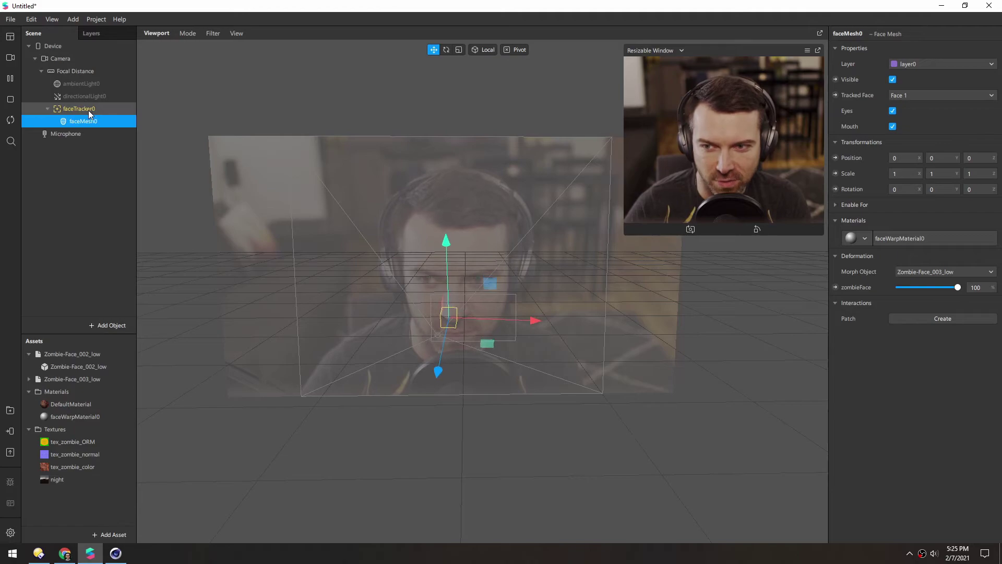
right_click(89, 111)
mouse_move(116, 125)
left_click(235, 222)
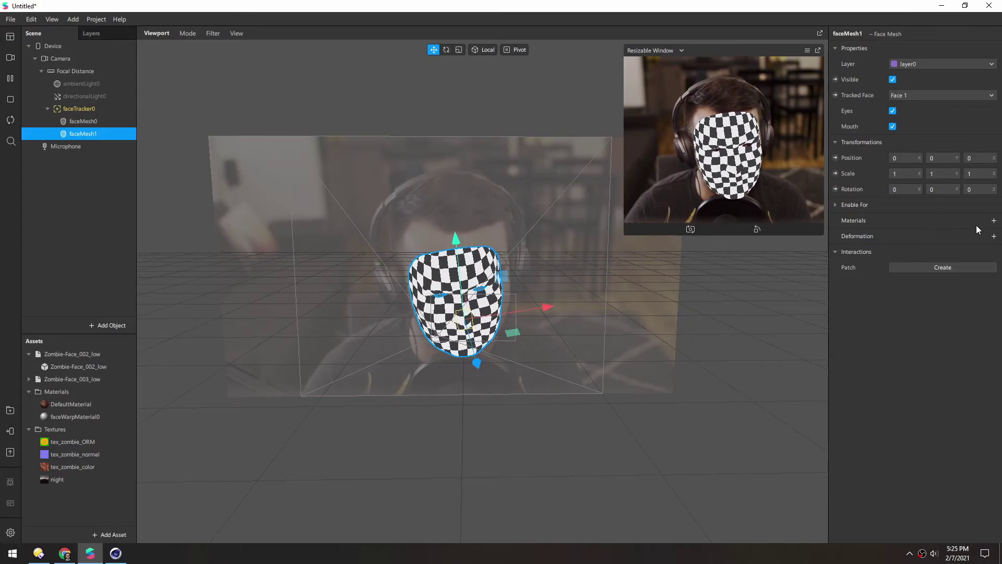
left_click(994, 221)
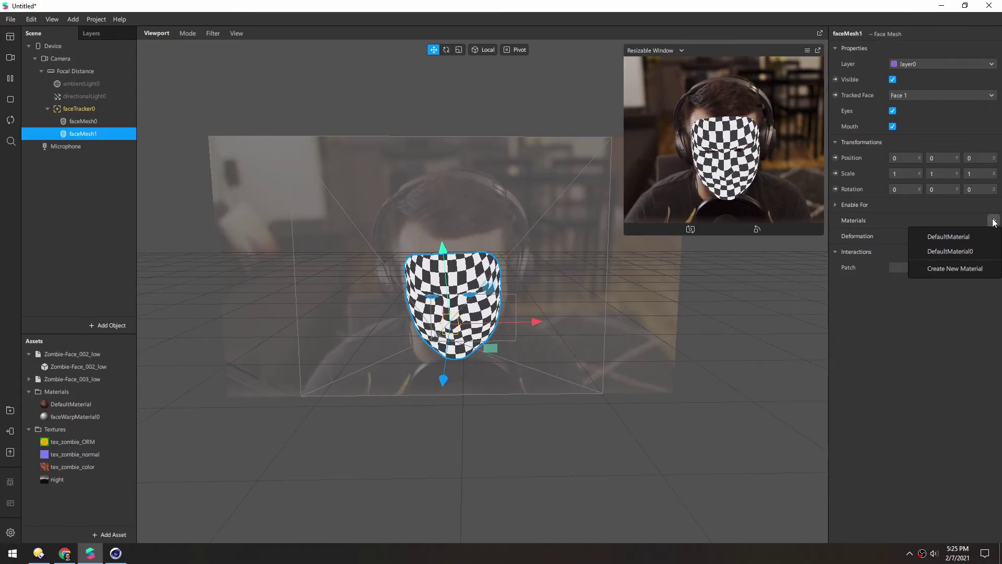
- Give faceMesh1 DefaultMaterial and a Zombie-Face_003_low morph at zombieFace 100, checking from the side
left_click(941, 237)
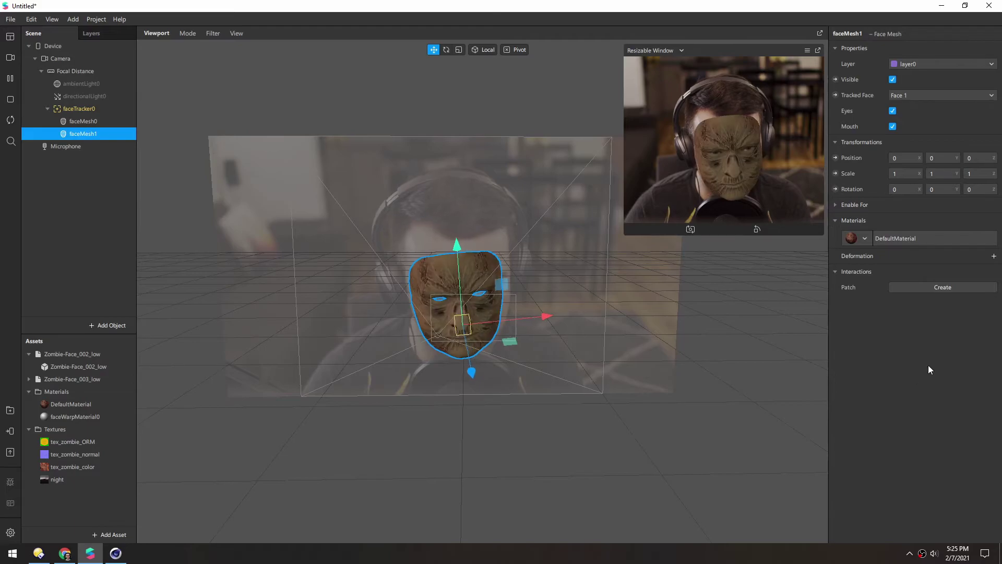
scroll(461, 324, "up", 5)
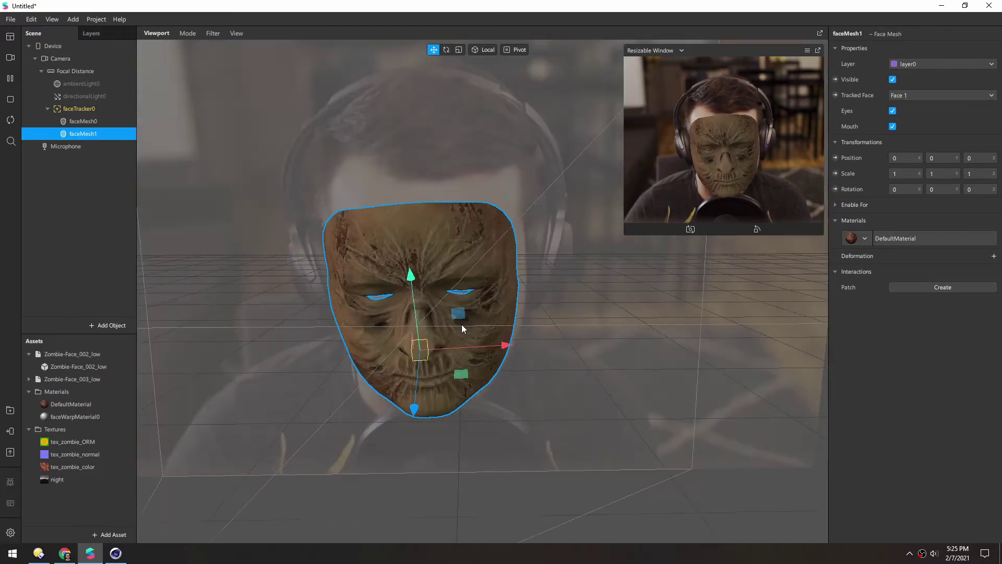
left_click_drag(461, 324, 574, 323)
left_click(994, 256)
left_click(963, 289)
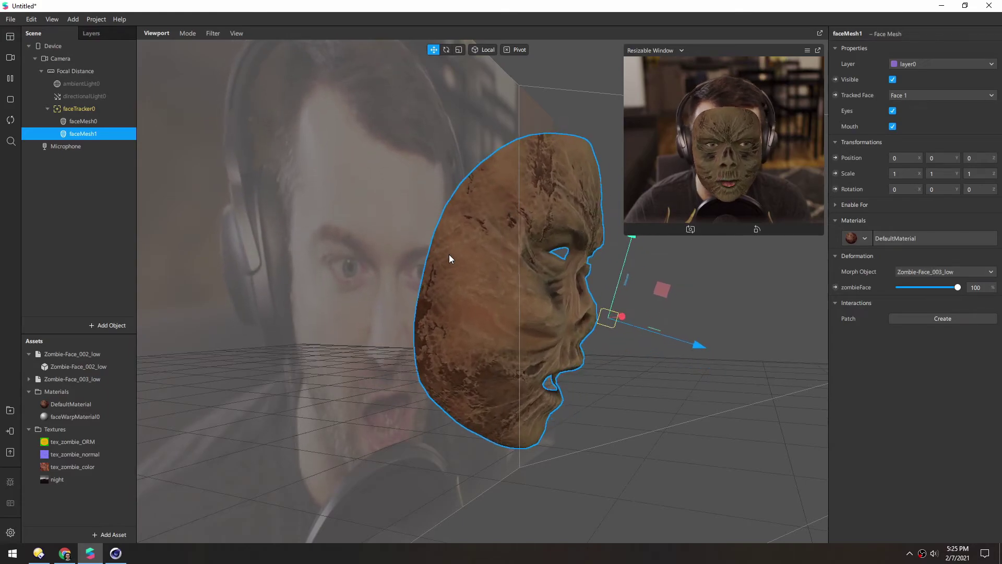
left_click_drag(528, 324, 377, 295)
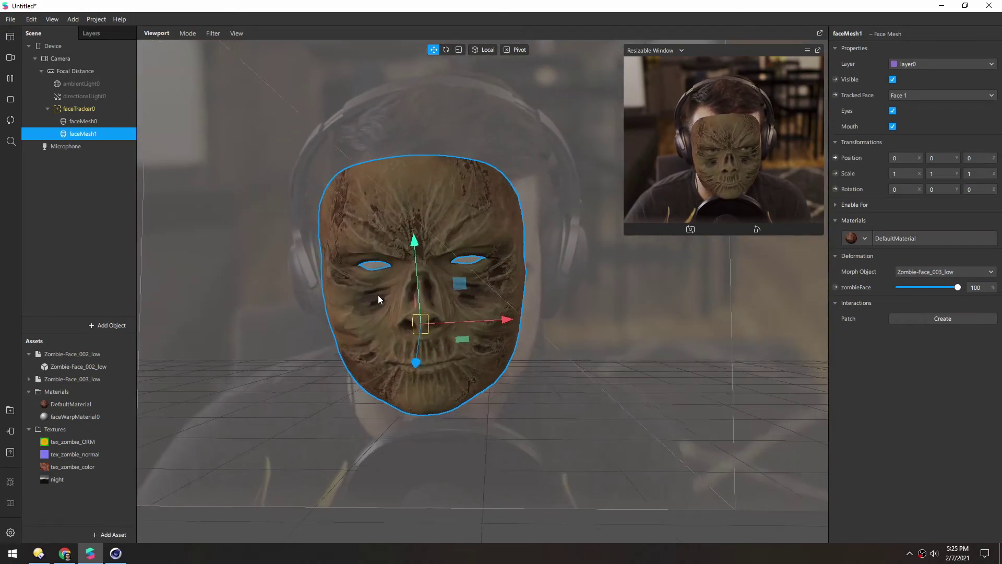
- Delete the old Zombie-Face_002_low asset along with its project files
left_click(378, 295)
left_click(61, 354)
key("Delete")
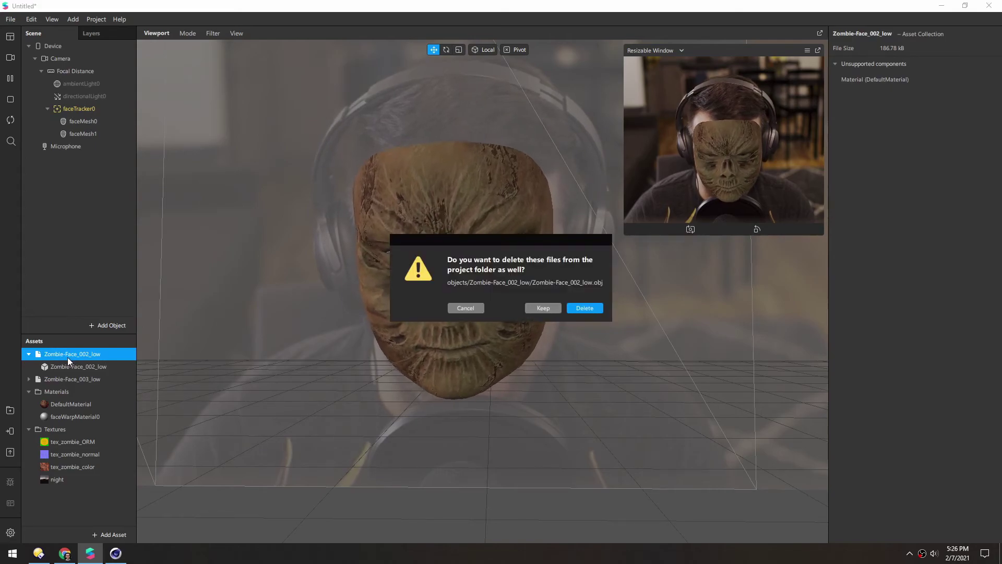
left_click(584, 309)
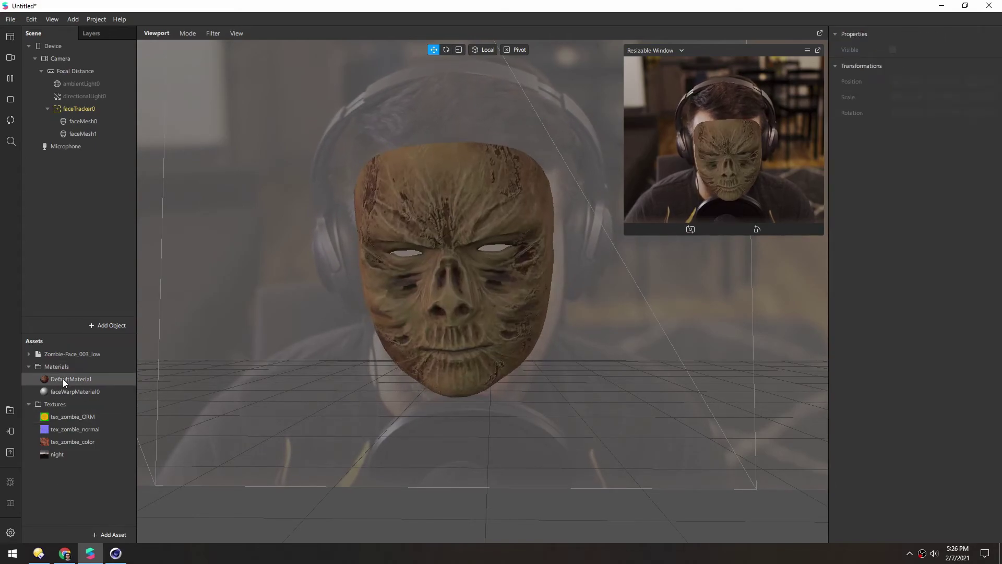
- Rename DefaultMaterial to mat_zombieFace and faceWarpMaterial0 to mat_deformation
double_click(65, 380)
type("mat")
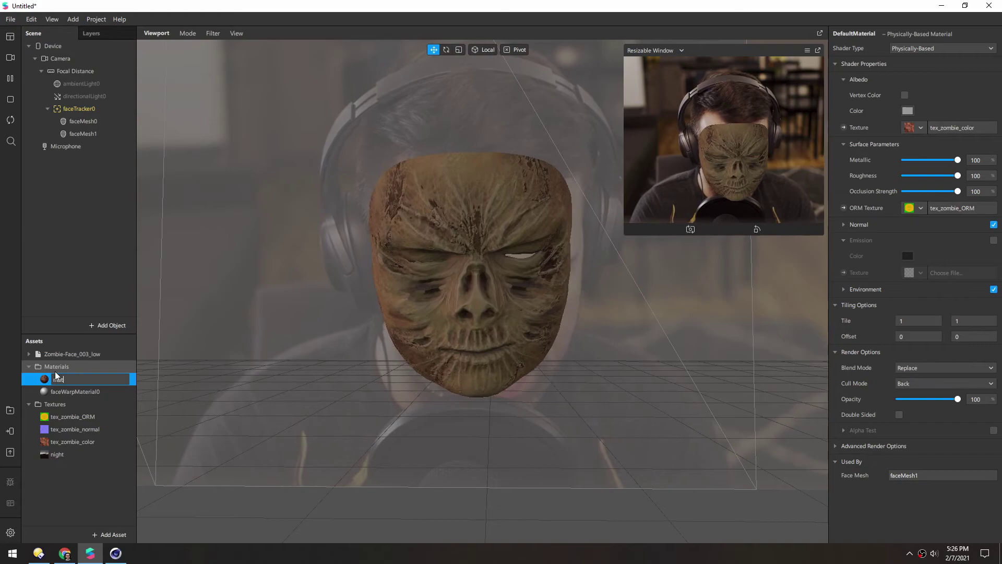
type("_zombieFace")
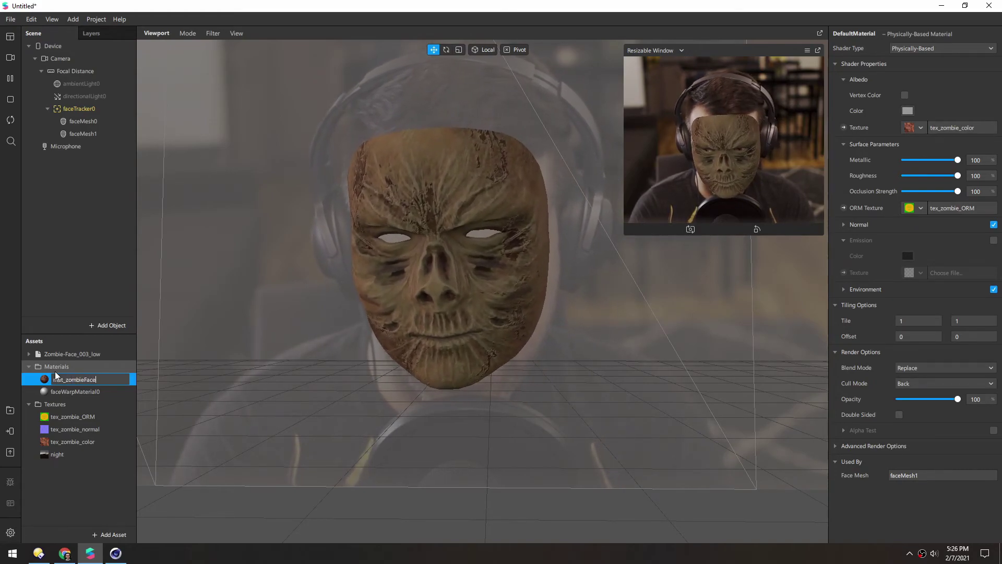
key("Return")
double_click(67, 391)
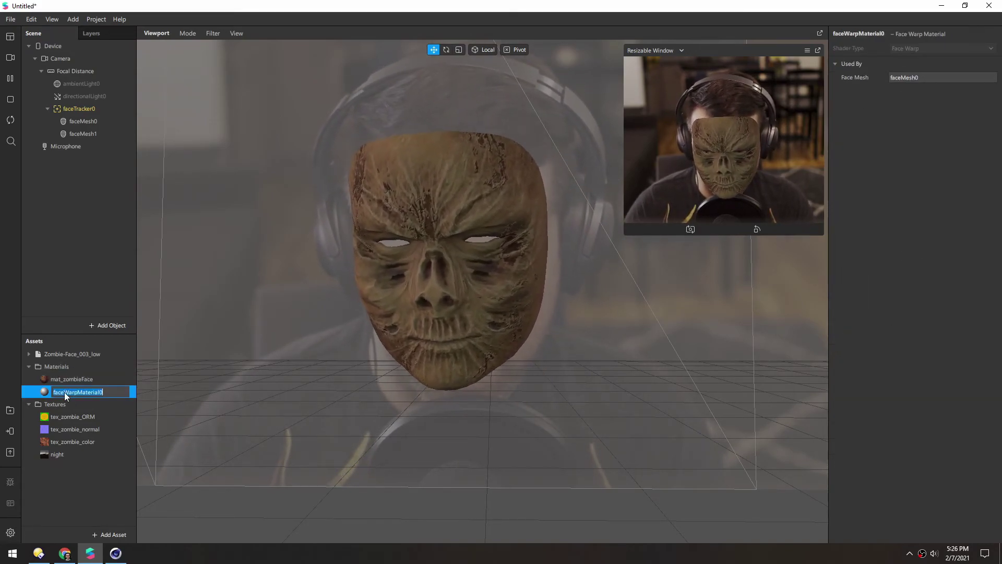
type("mat_")
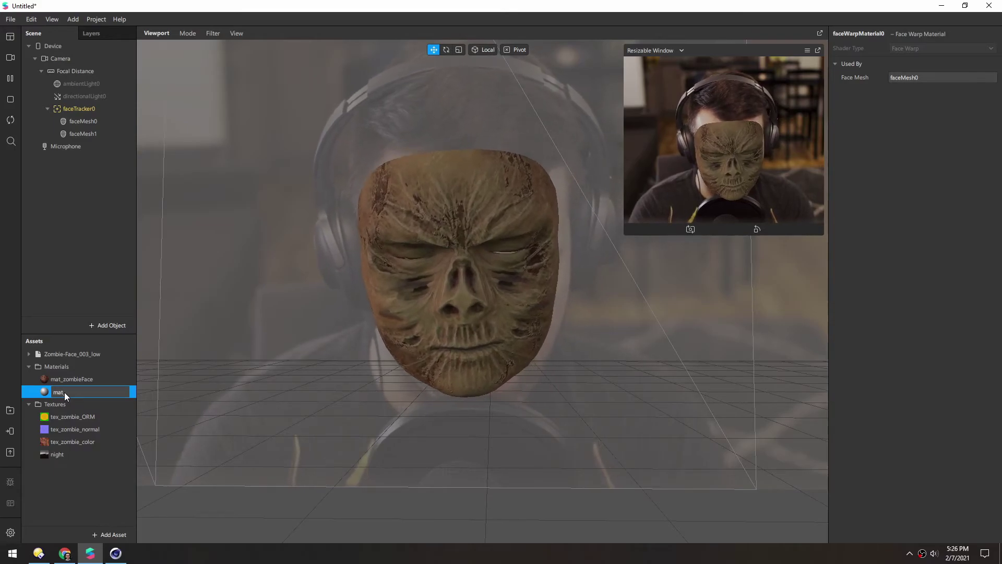
type("deformation")
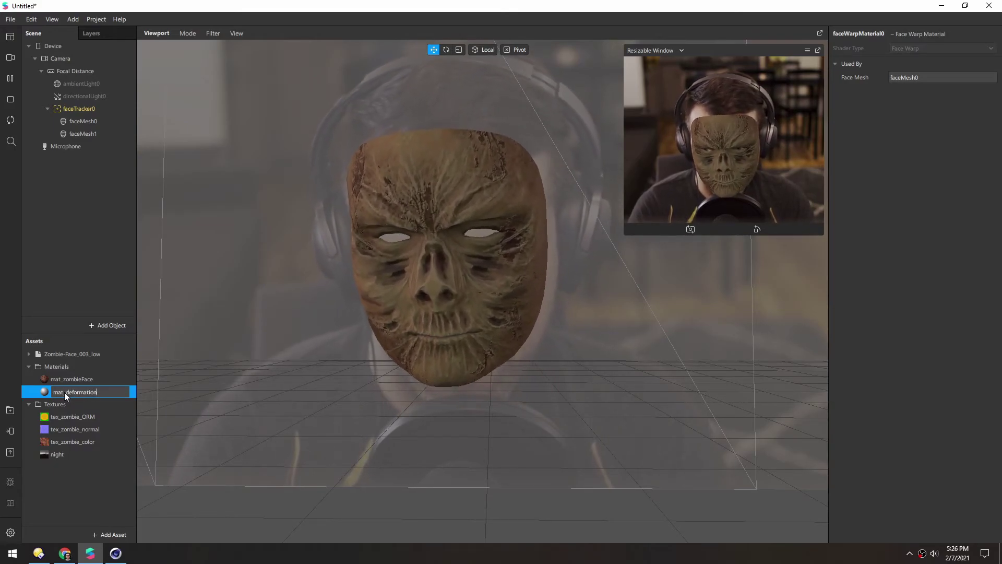
key("Return")
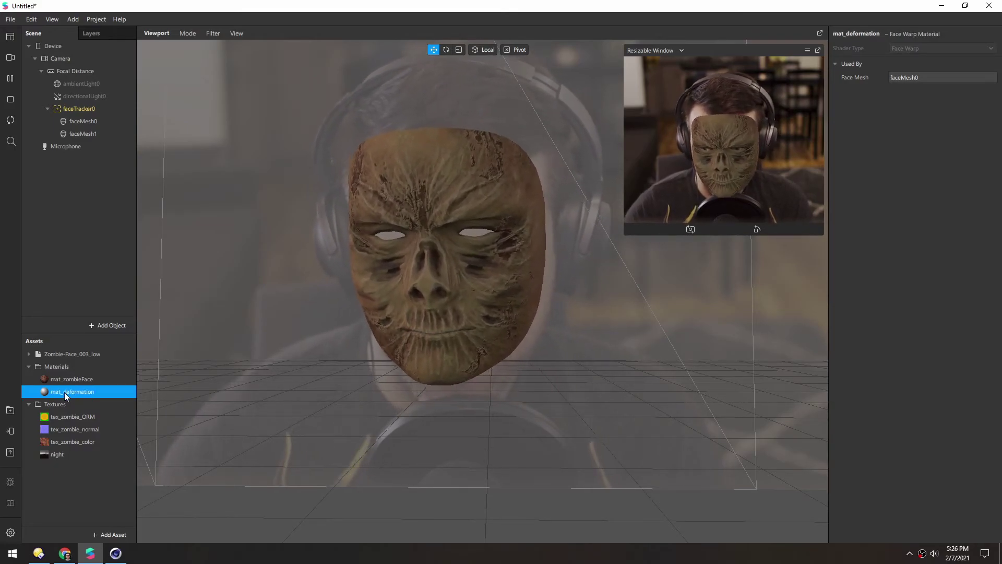
- Rename the night environment texture to tex_night_hdri
left_click(54, 455)
left_click(57, 456)
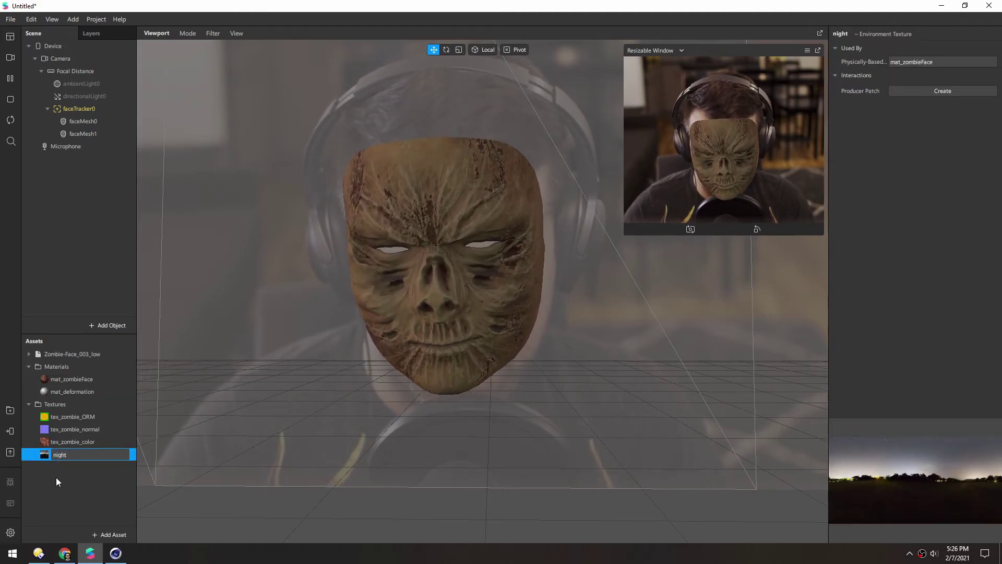
type("tex_")
key("End")
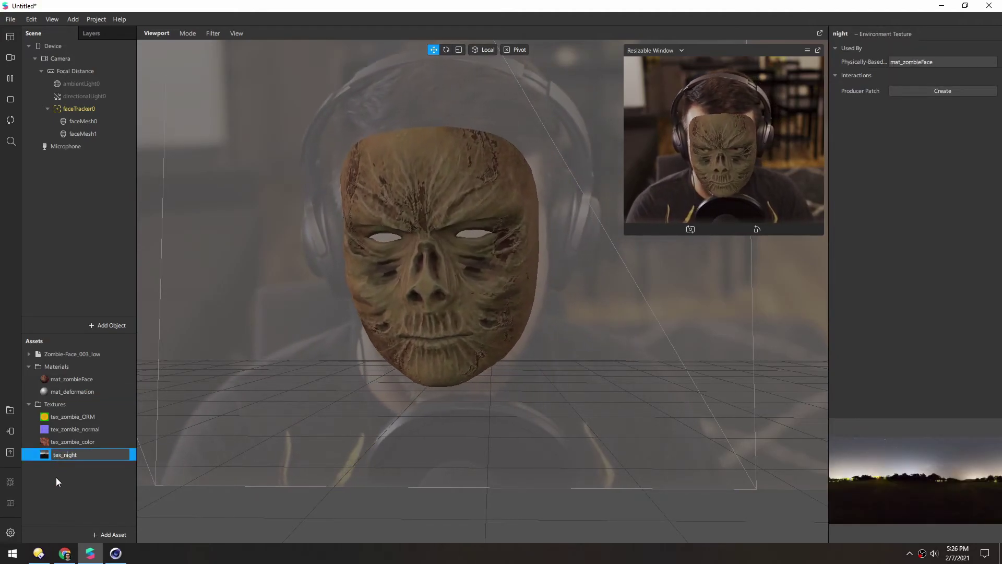
type("_hdri")
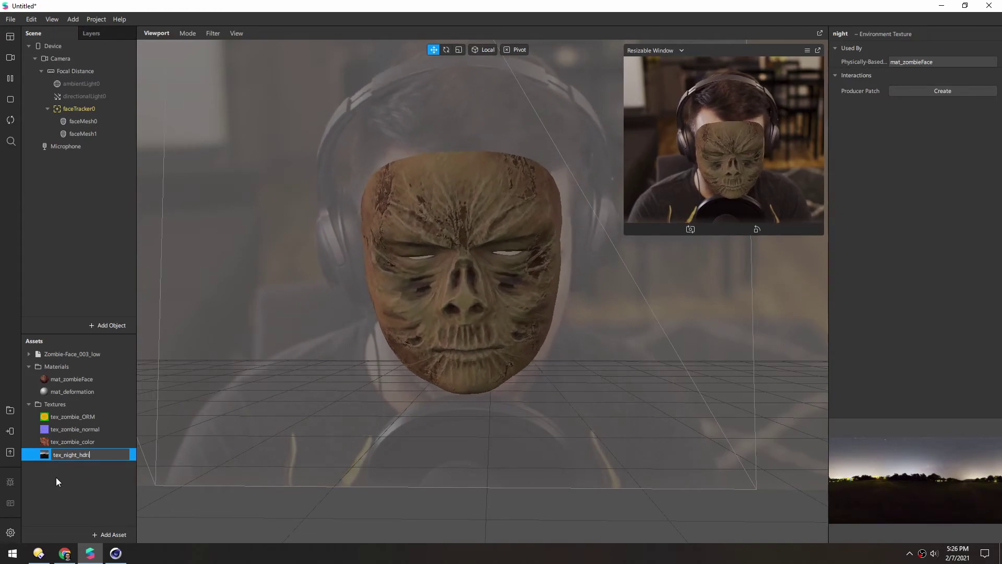
key("Return")
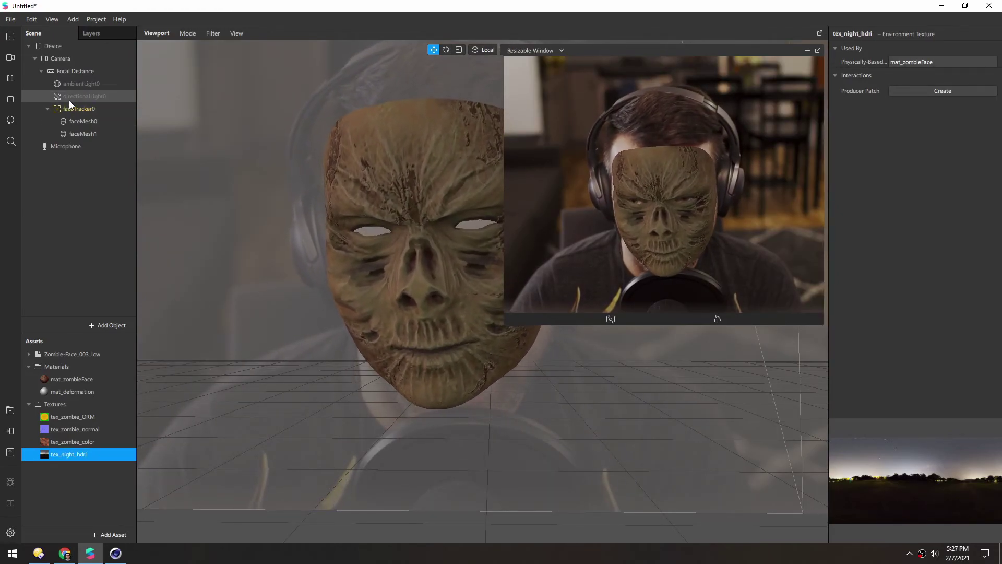
- Add a face tracker under Focal Distance that tracks Face 2
right_click(68, 72)
mouse_move(107, 81)
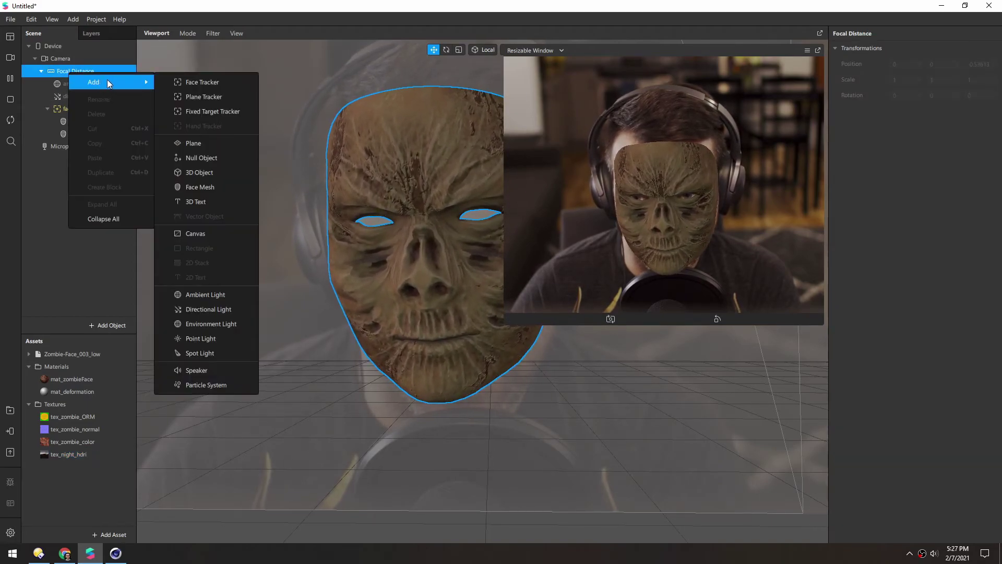
left_click(186, 82)
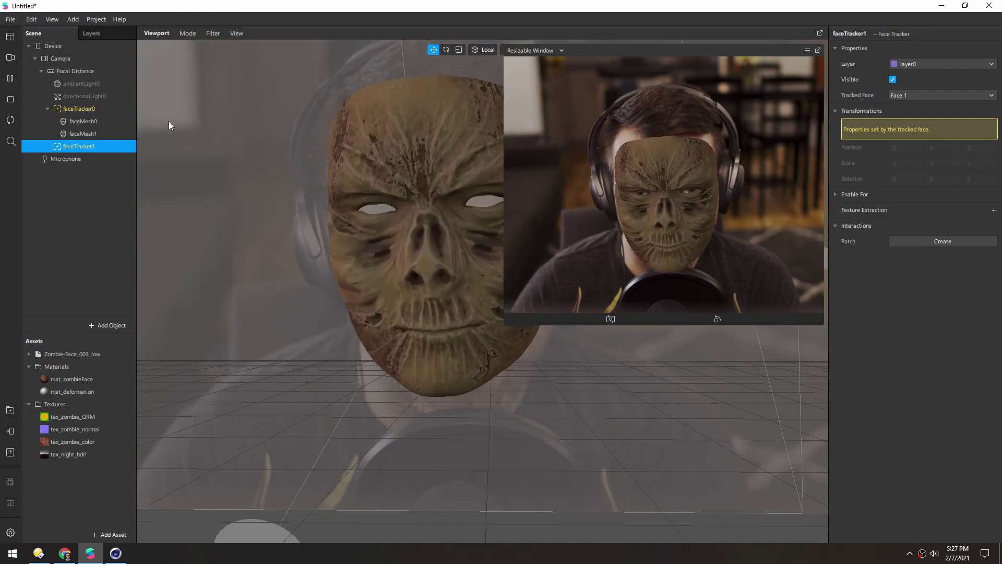
left_click(900, 95)
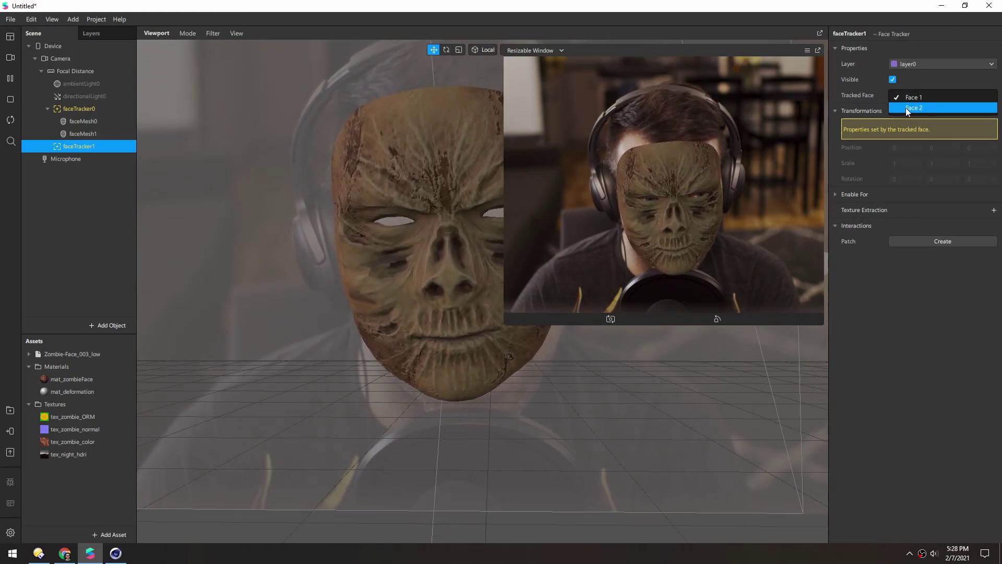
left_click(911, 108)
- Rename the new tracker faceTracker2 and the original faceTracker0 to faceTracker1
left_click(92, 110)
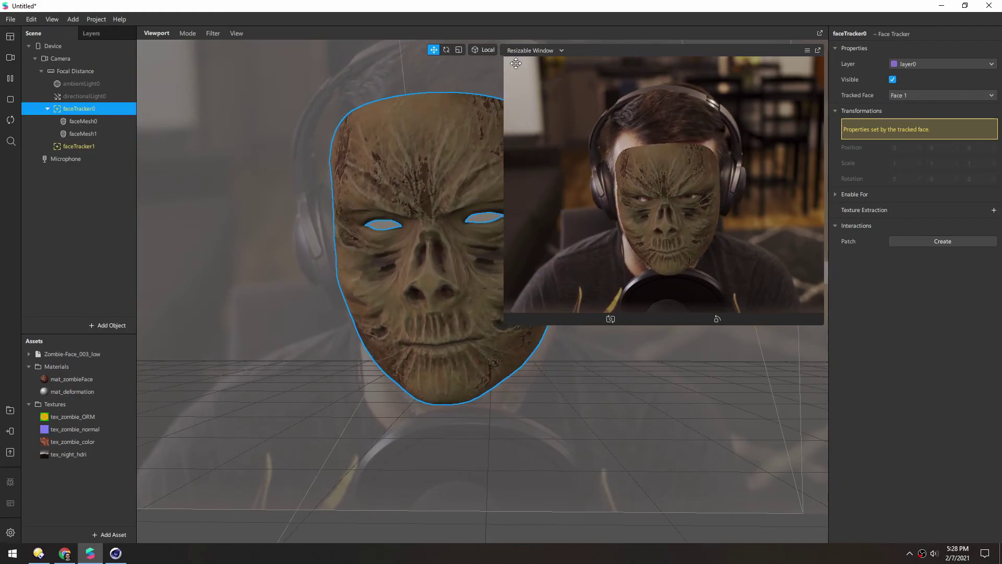
left_click_drag(77, 143, 71, 118)
double_click(76, 144)
key("BackSpace")
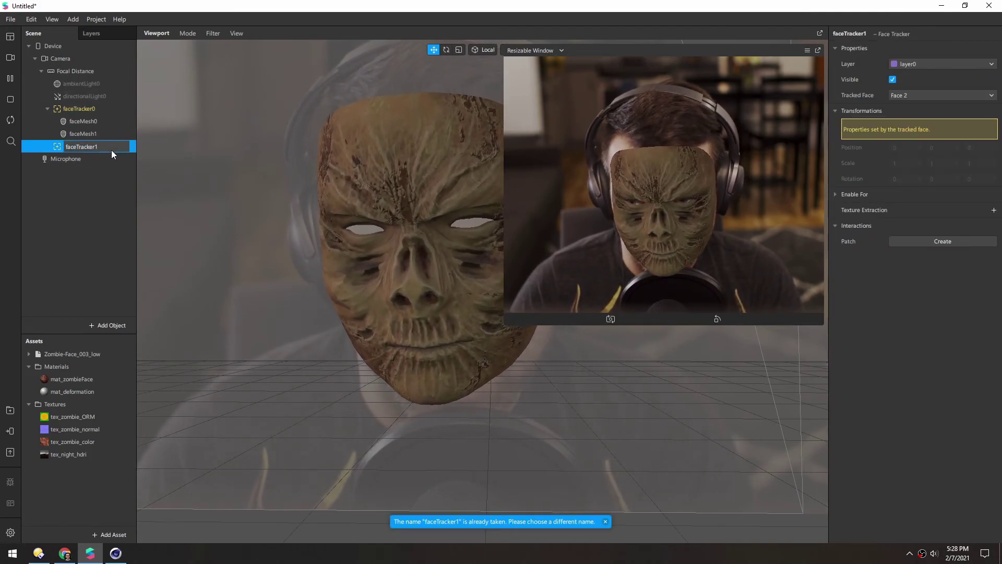
type("2")
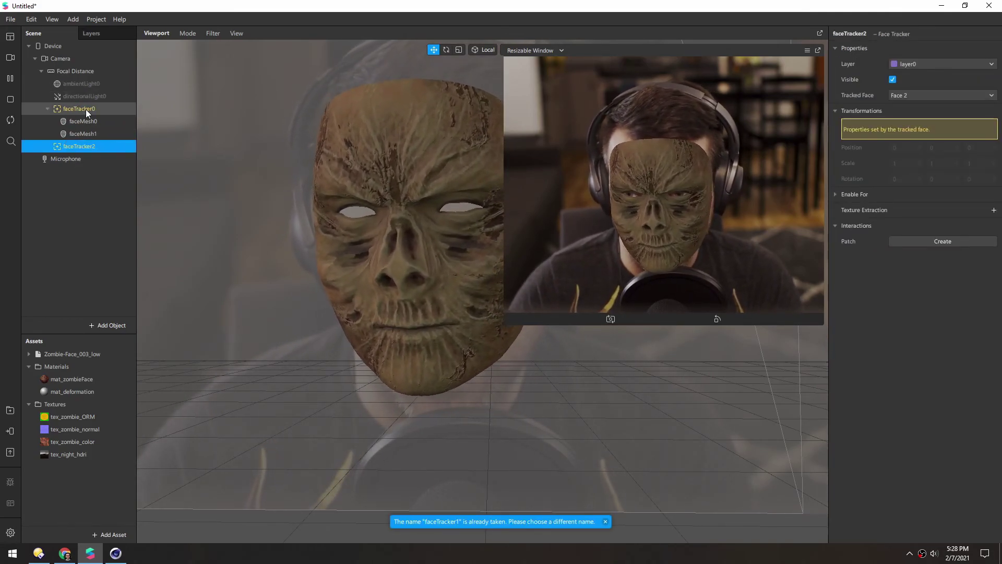
double_click(98, 110)
type("faceTracker1")
key("Return")
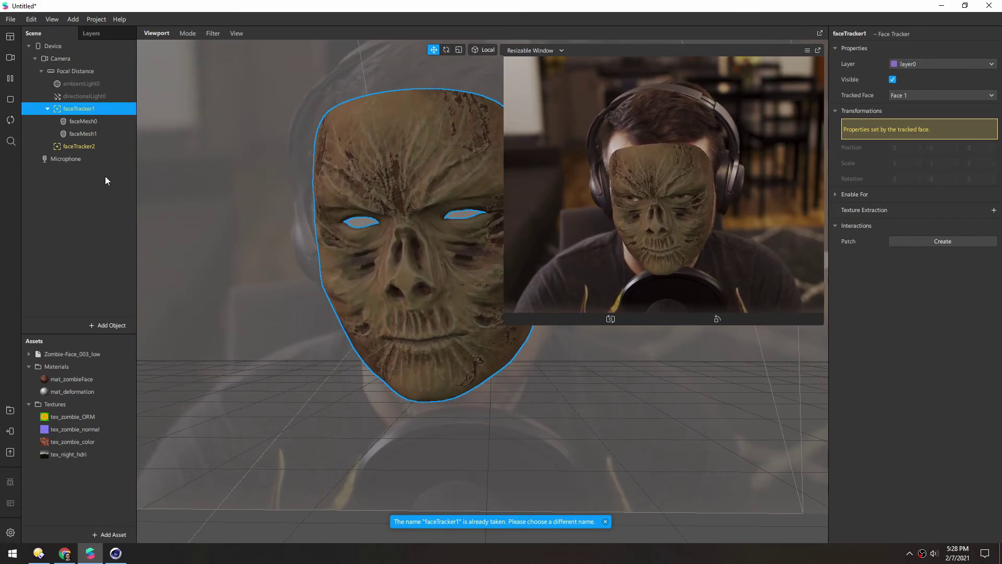
left_click(83, 147)
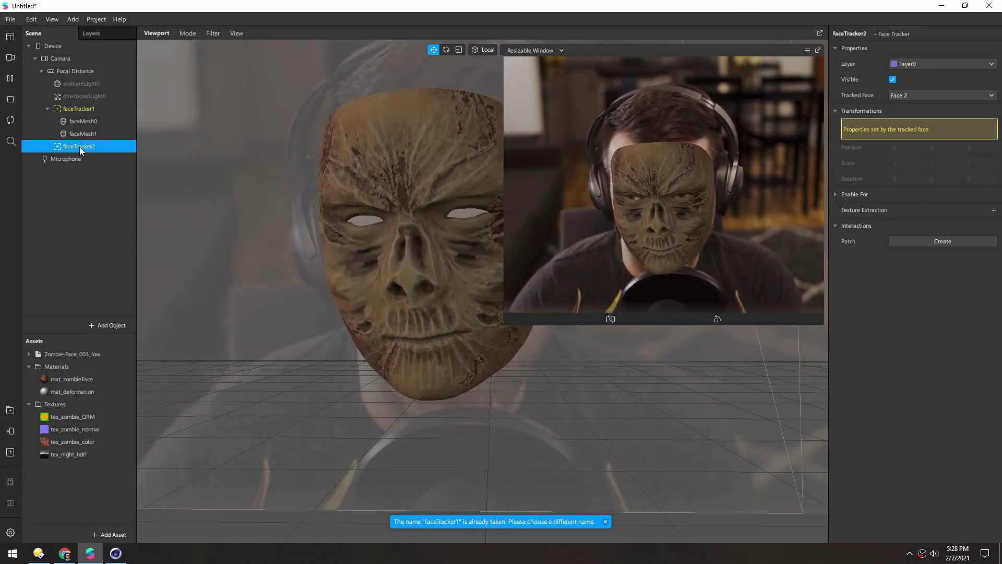
- Add a face mesh under faceTracker2 and assign it the mat_zombieFace material
right_click(83, 148)
mouse_move(104, 159)
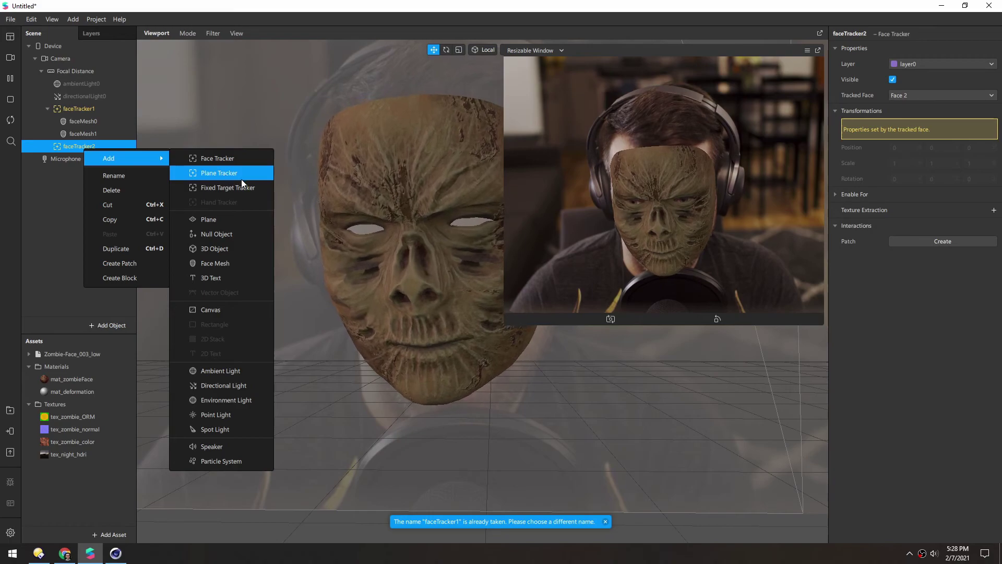
left_click(220, 261)
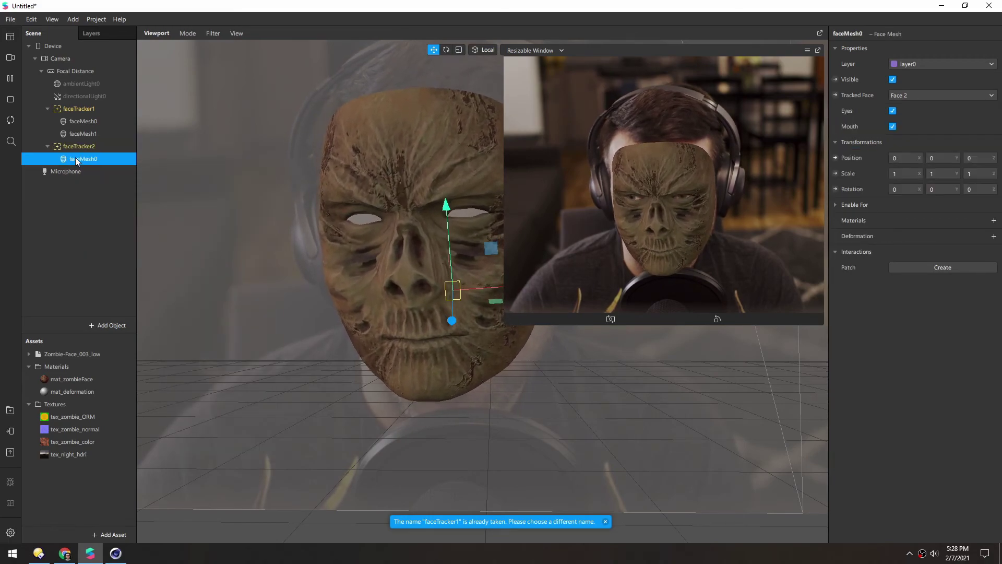
left_click(994, 220)
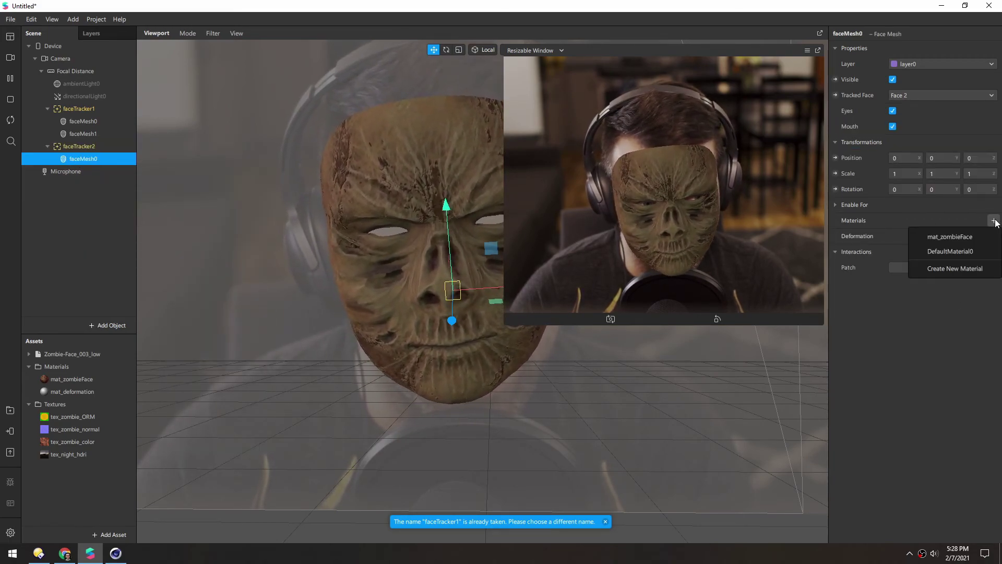
left_click(979, 235)
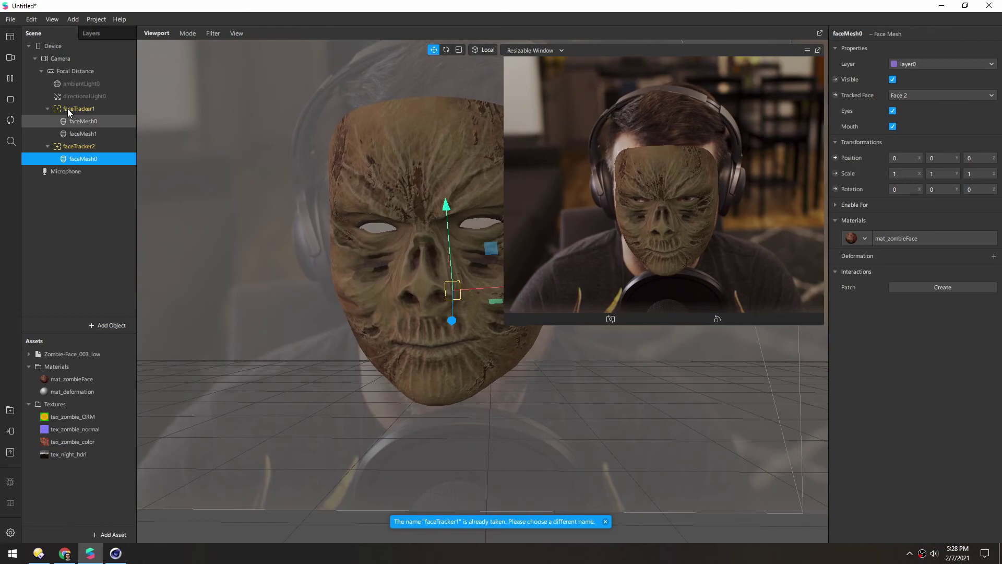
- Switch the preview to the two-person simulation video and zoom out to see the camera plane
left_click(10, 58)
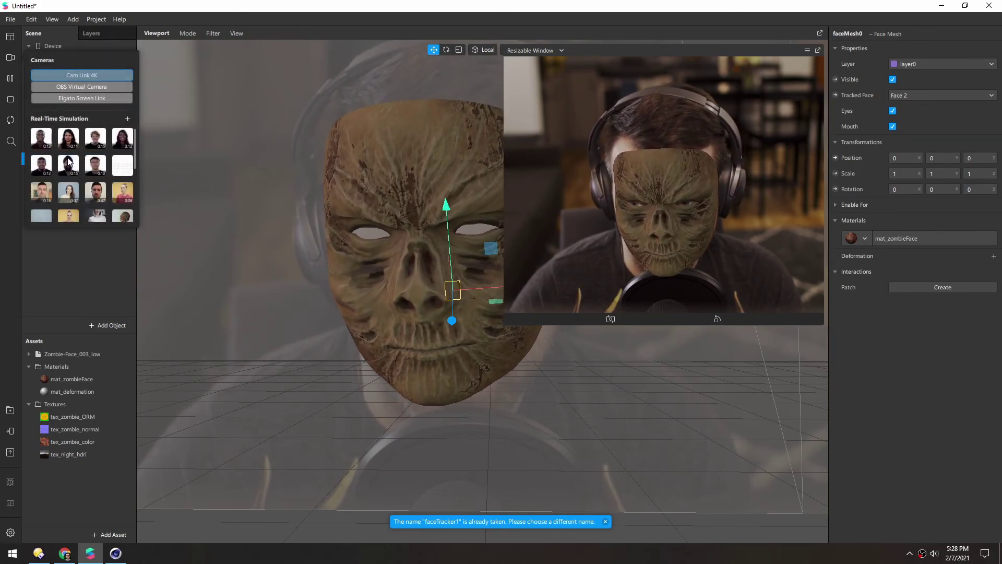
left_click(68, 178)
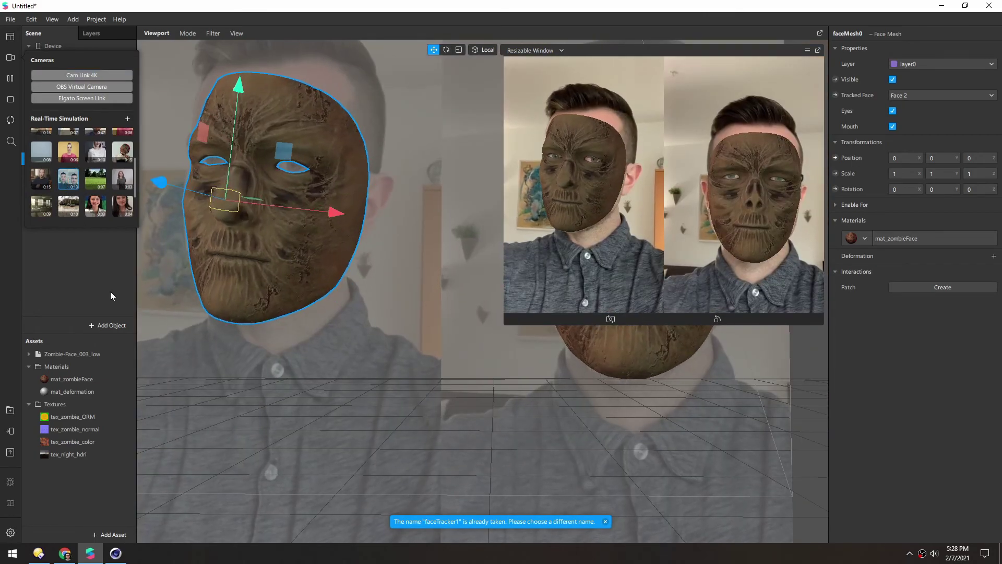
left_click(81, 271)
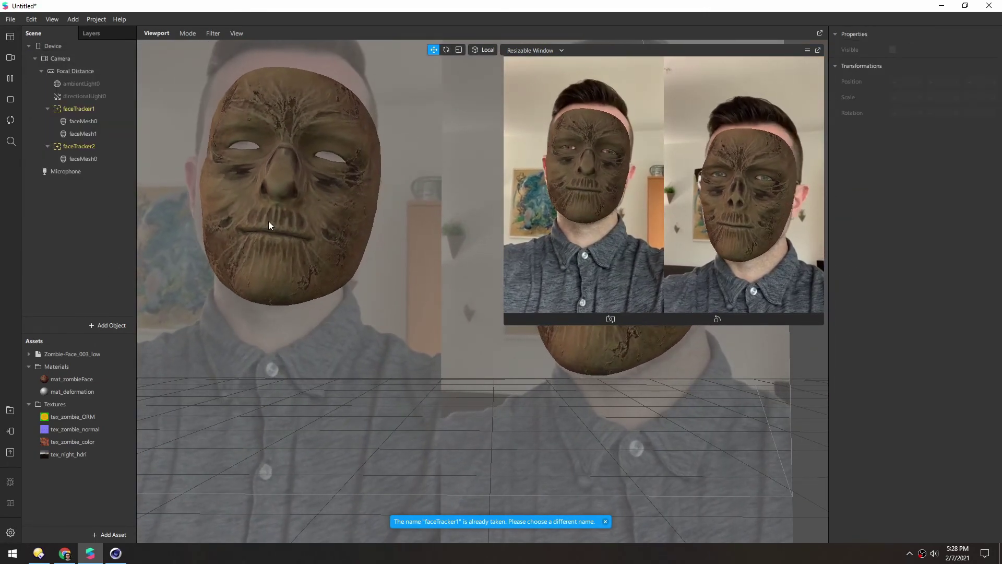
scroll(265, 218, "down", 5)
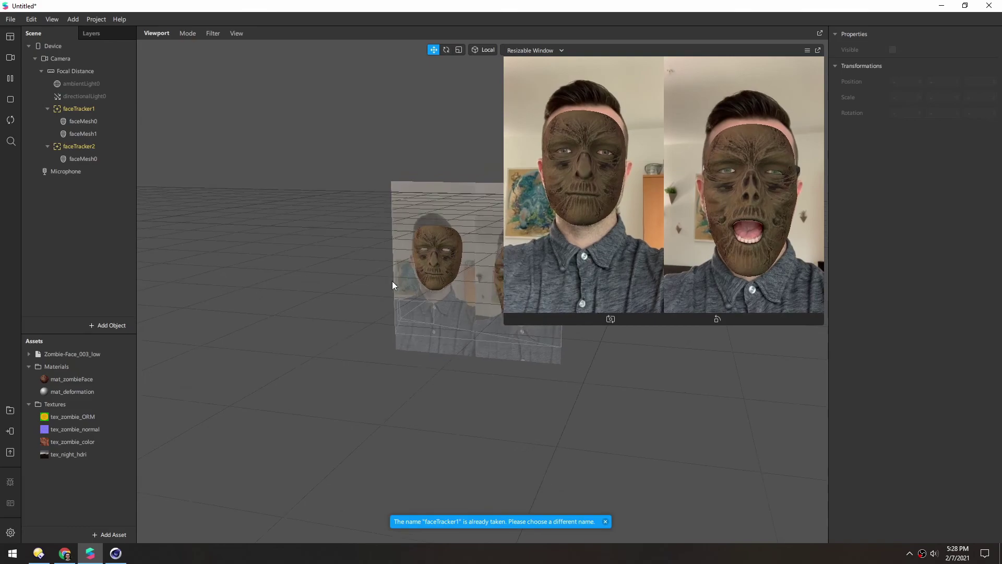
left_click_drag(392, 281, 304, 318)
- Inspect faceMesh0, faceMesh1 and faceTracker2's mesh on both faces while orbiting the view
left_click(62, 159)
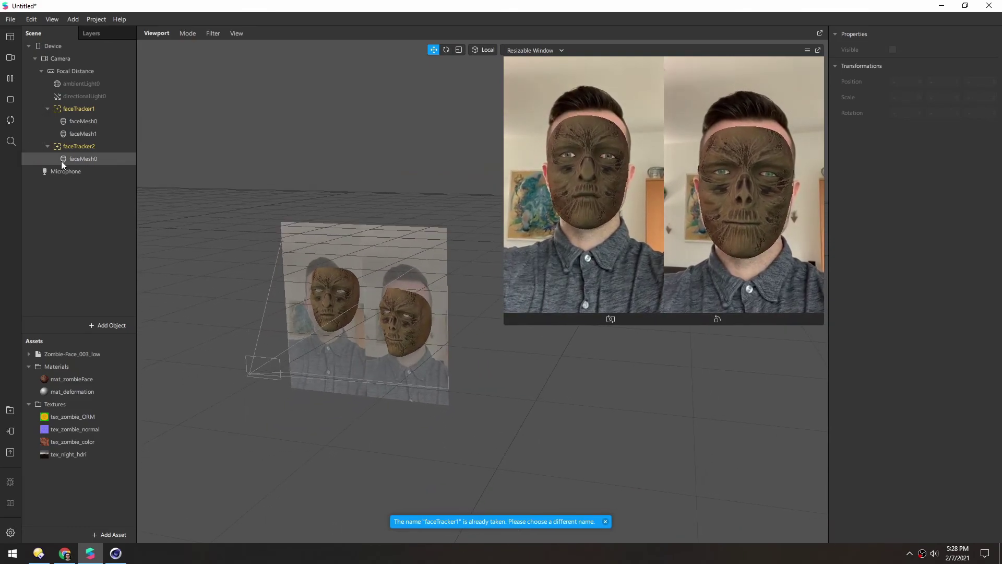
left_click(83, 124)
left_click(82, 133)
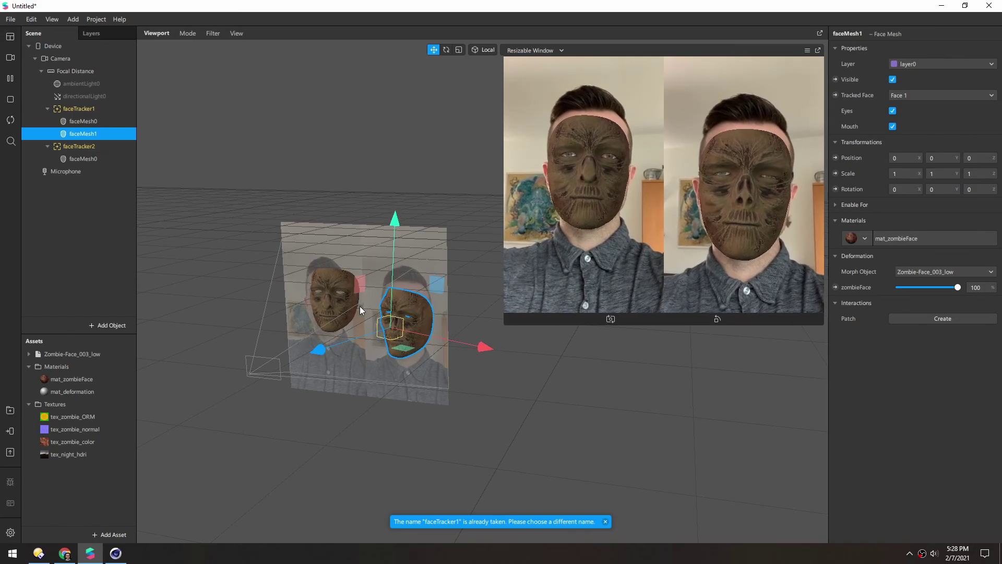
left_click_drag(365, 308, 239, 293)
left_click(83, 159)
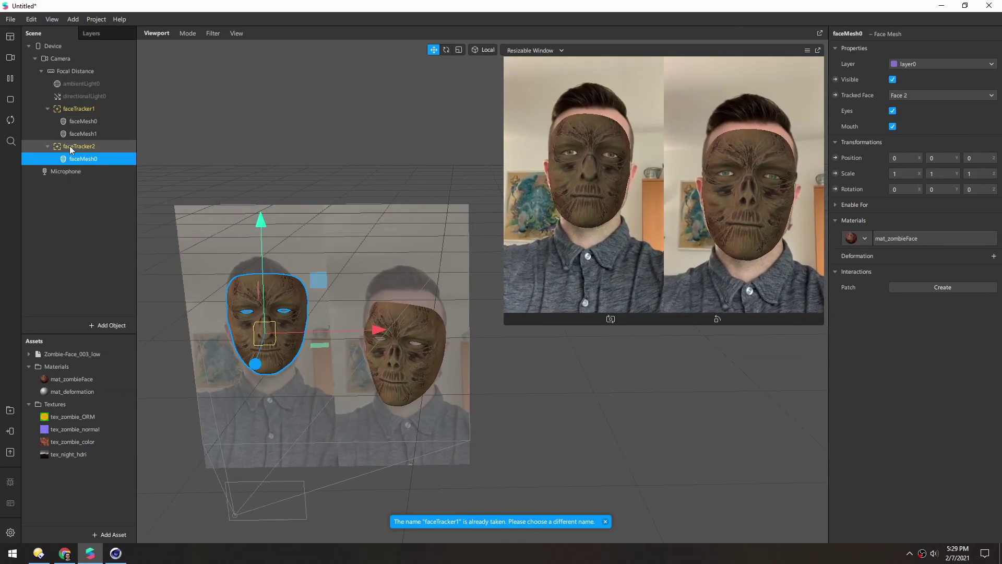
left_click_drag(208, 277, 277, 294)
- Delete faceTracker2 together with its face mesh
left_click(79, 146)
key("Delete")
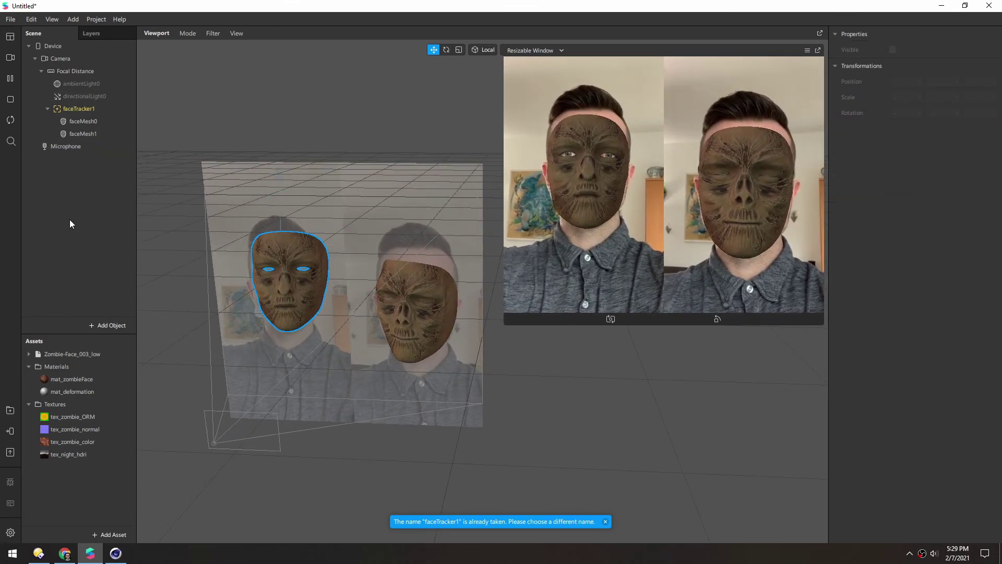